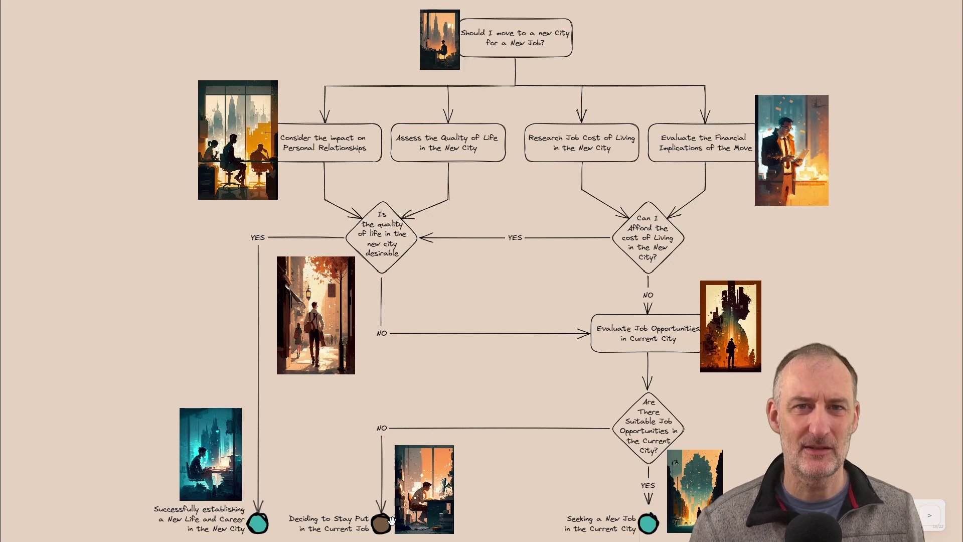
# Step: Exit the full-screen presentation so the Excalidraw toolbars come back
pyautogui.press('Escape')
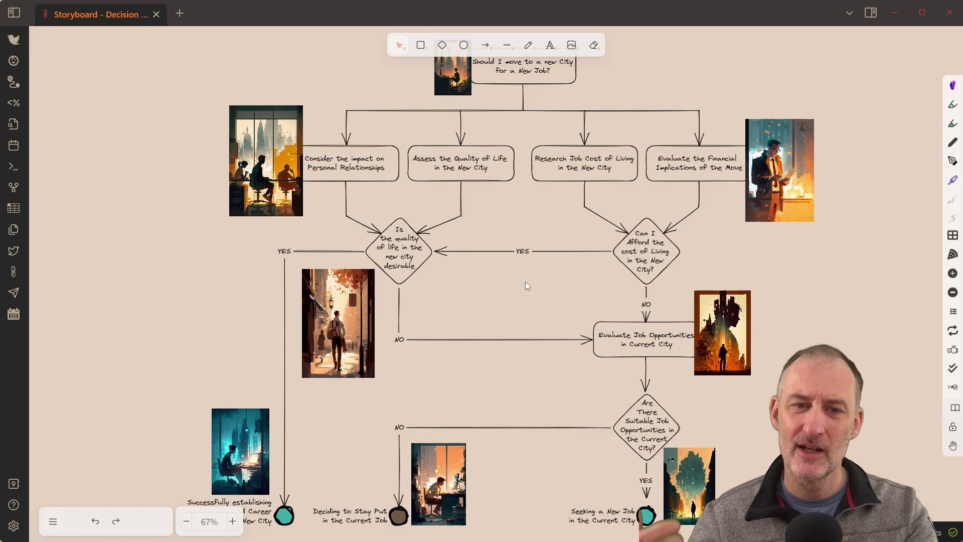
# Step: Link the Personal Relationships box to [[My Relationship Map]] and create it as an Excalidraw drawing
pyautogui.scroll(3, 363, 156)
pyautogui.scroll(10, 365, 158)
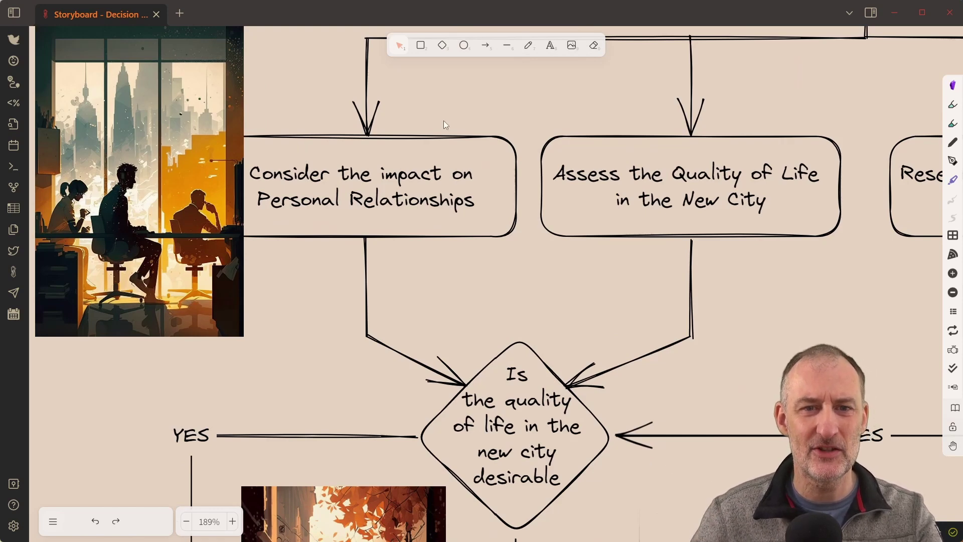
pyautogui.click(433, 139)
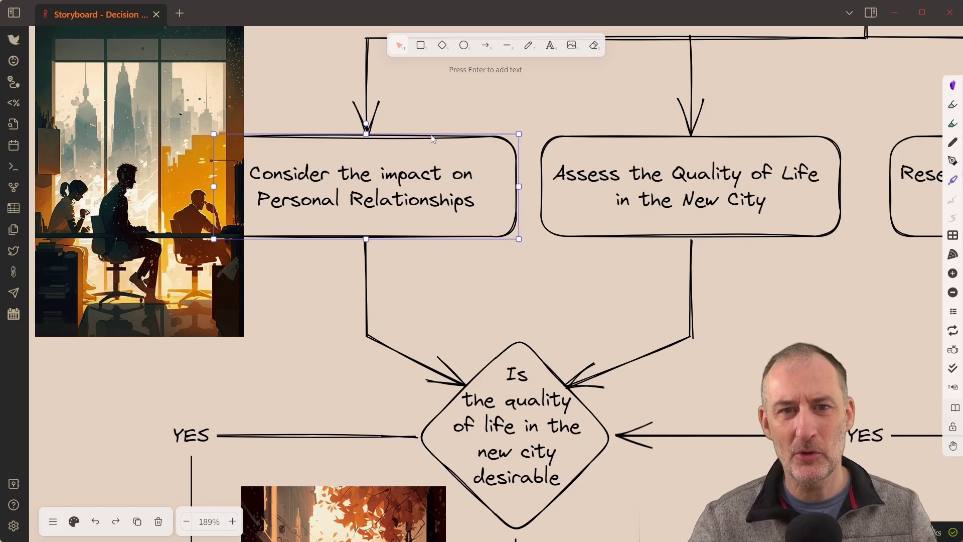
pyautogui.rightClick(433, 139)
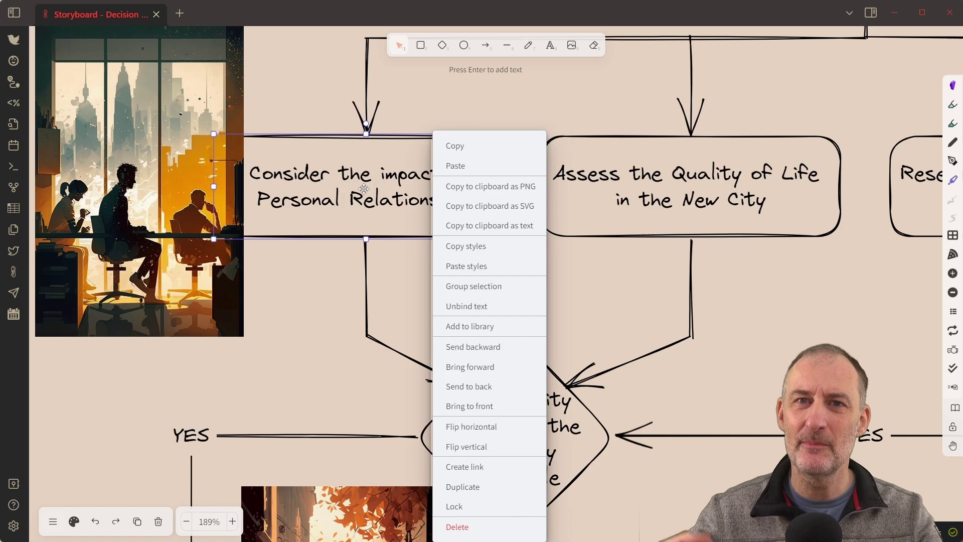
pyautogui.click(497, 475)
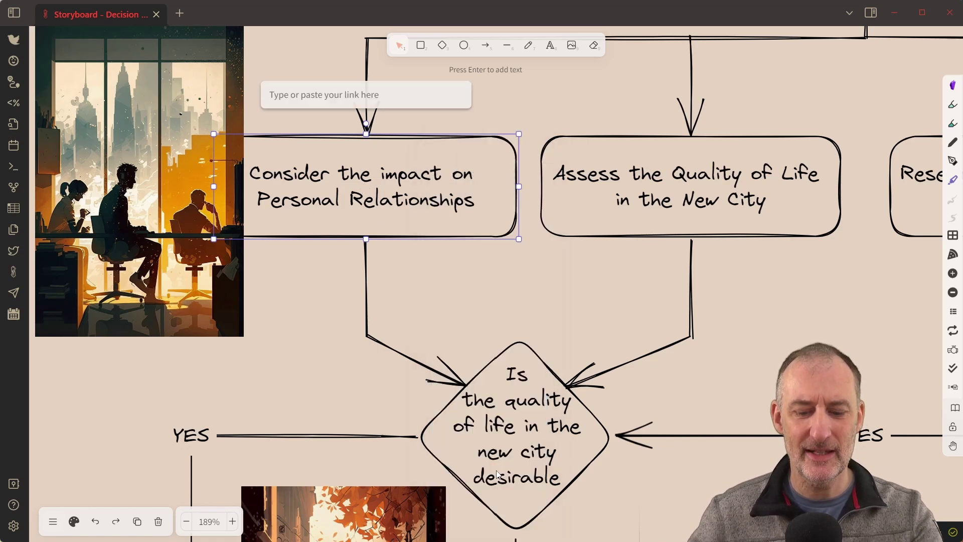
pyautogui.write('[[')
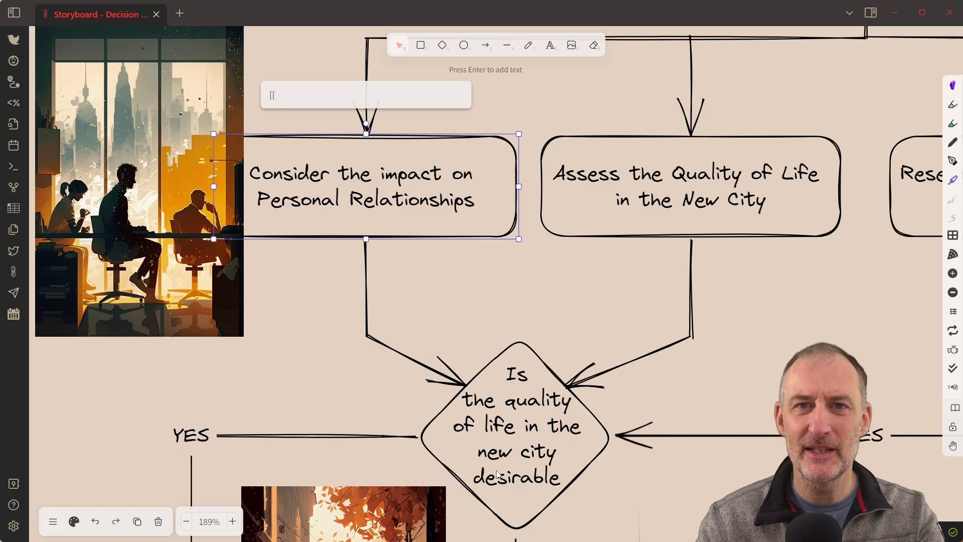
pyautogui.write('My')
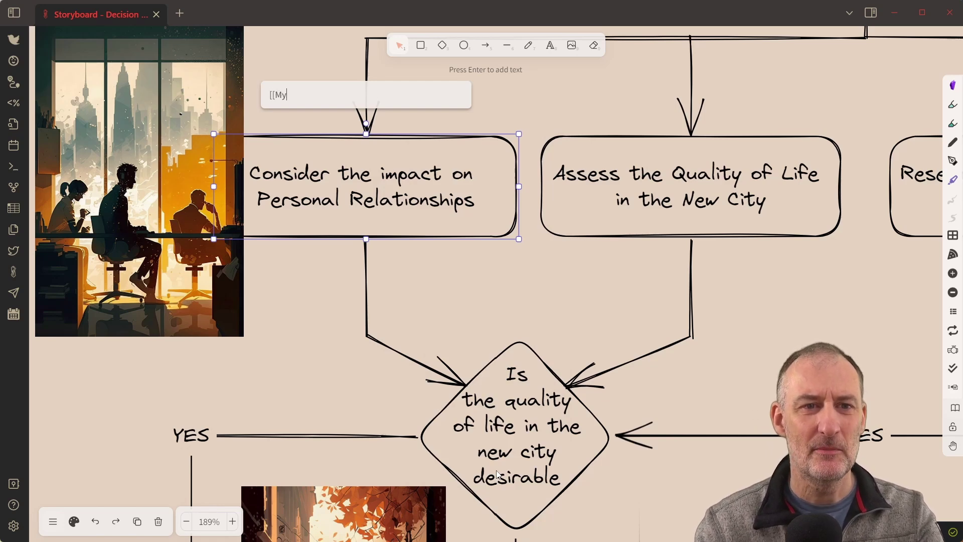
pyautogui.write(' Relation')
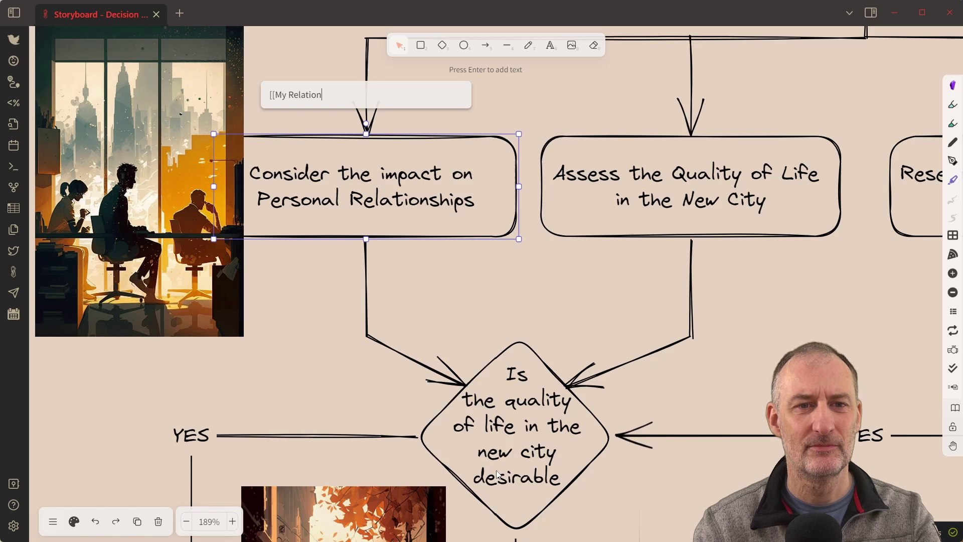
pyautogui.write('ship Map')
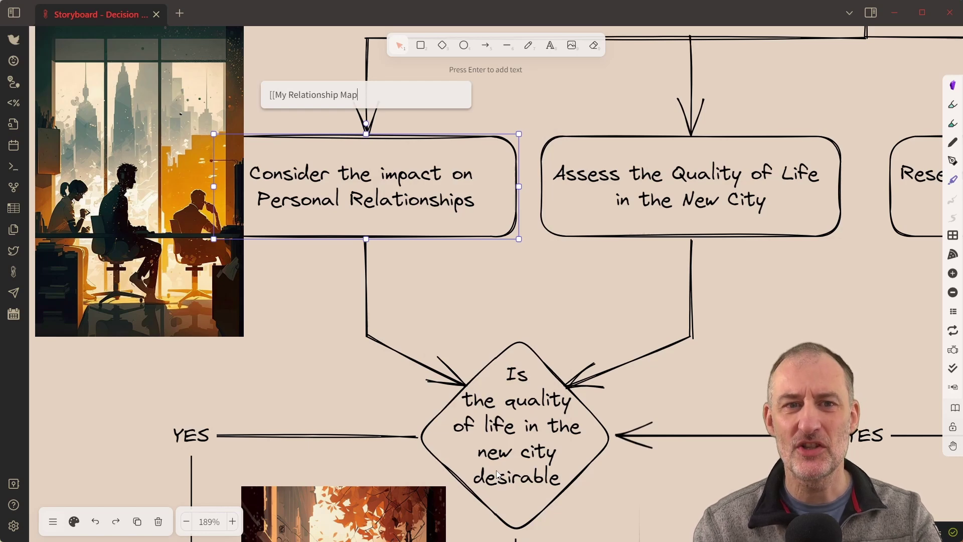
pyautogui.write(']]')
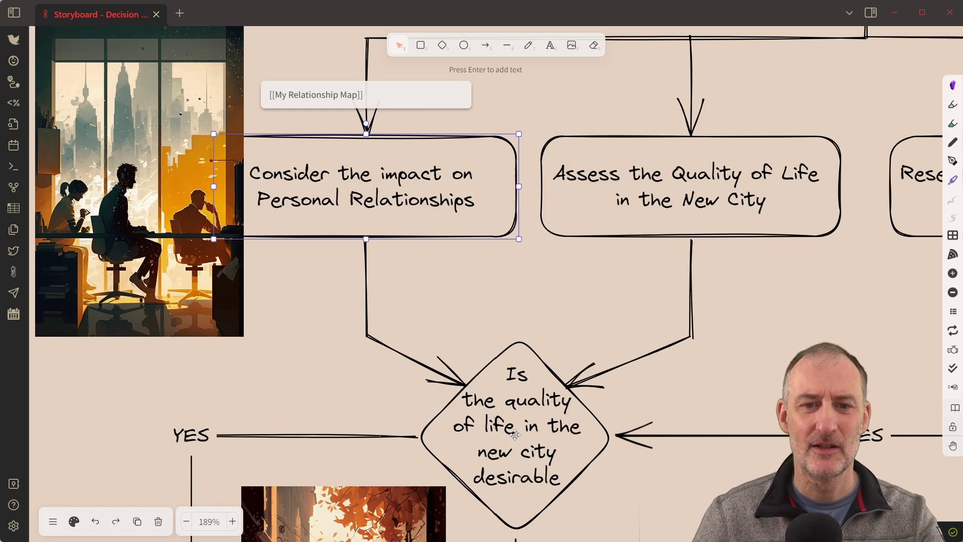
pyautogui.click(497, 309)
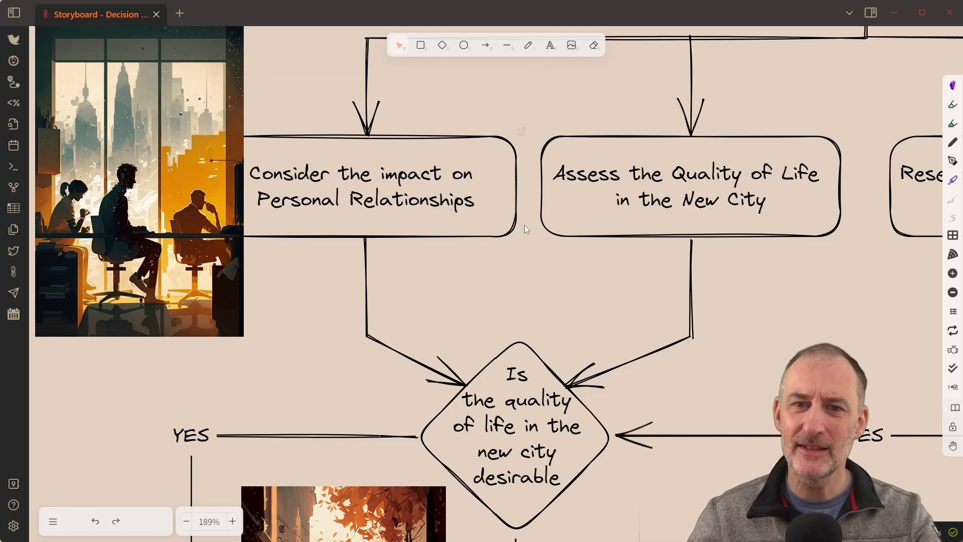
pyautogui.click(521, 134)
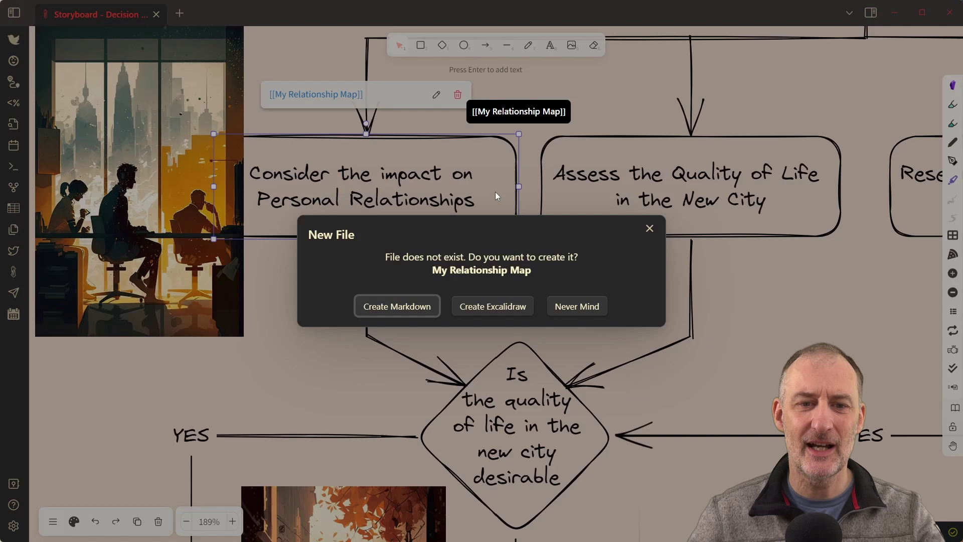
pyautogui.click(492, 310)
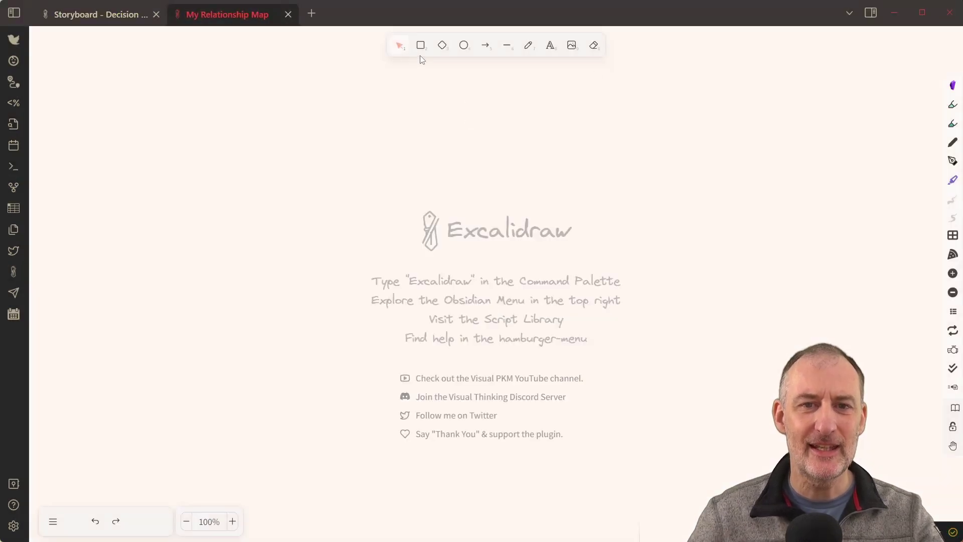
# Step: Draw a central ellipse and label it with a person's name
pyautogui.click(464, 45)
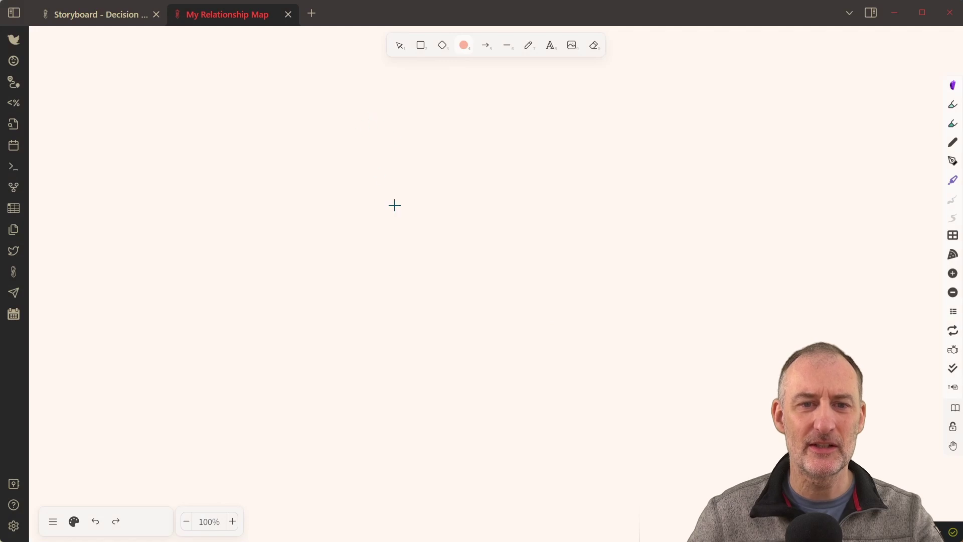
pyautogui.moveTo(393, 204); pyautogui.dragTo(490, 281)
pyautogui.press('Return')
pyautogui.write('John')
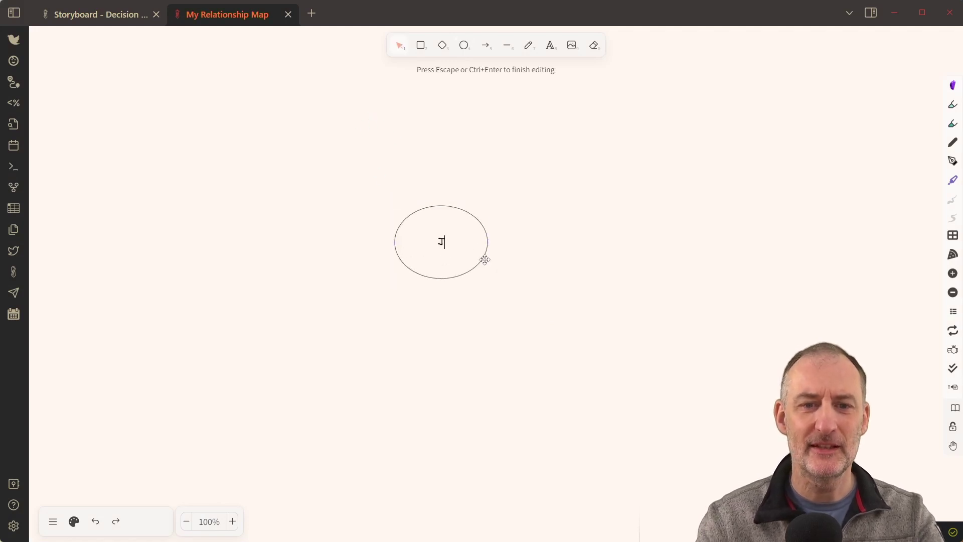
pyautogui.click(533, 279)
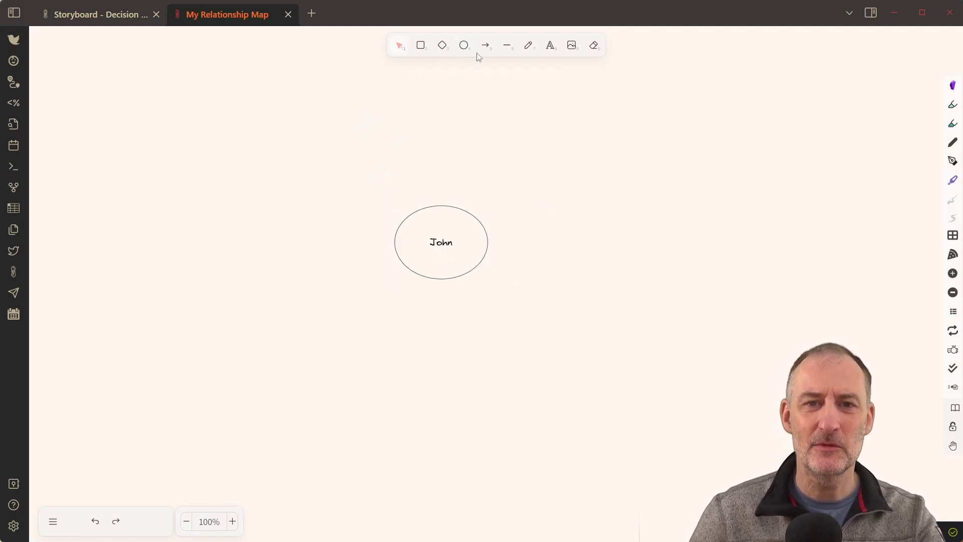
# Step: Add a surrounding ellipse and a line joining the centre to the upper-right ellipse
pyautogui.click(463, 46)
pyautogui.moveTo(539, 136); pyautogui.dragTo(264, 151)
pyautogui.click(507, 46)
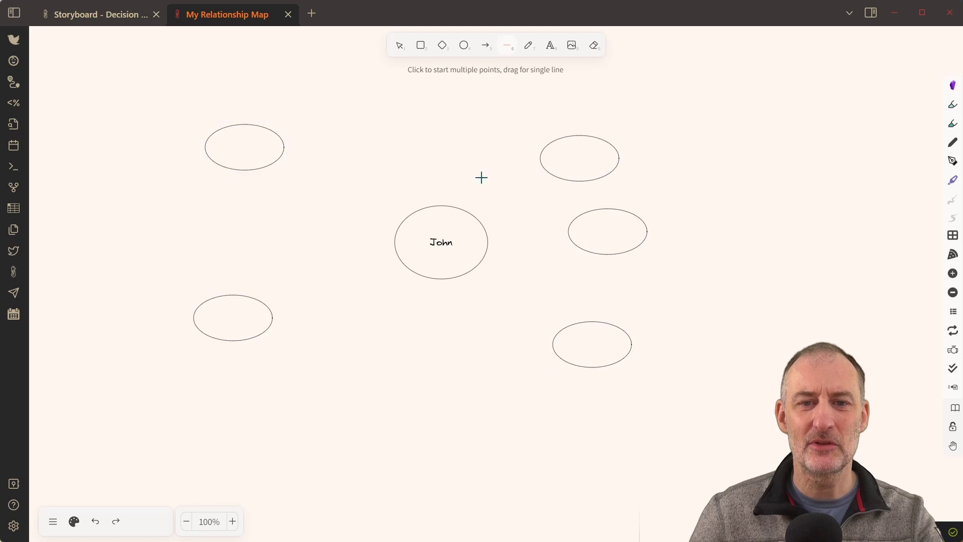
pyautogui.moveTo(477, 216); pyautogui.dragTo(547, 175)
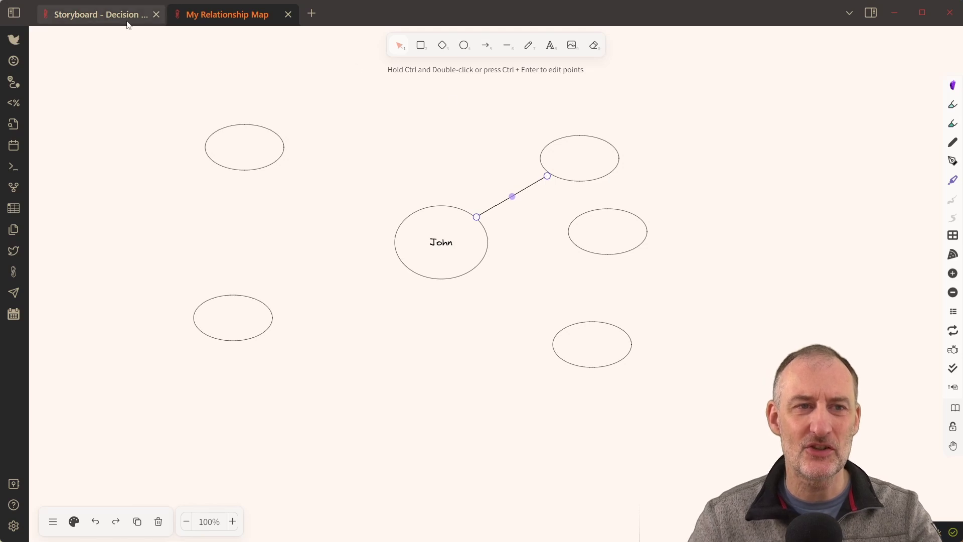
# Step: Close the map, reopen it from the box's link icon to confirm it, then close it again
pyautogui.click(288, 15)
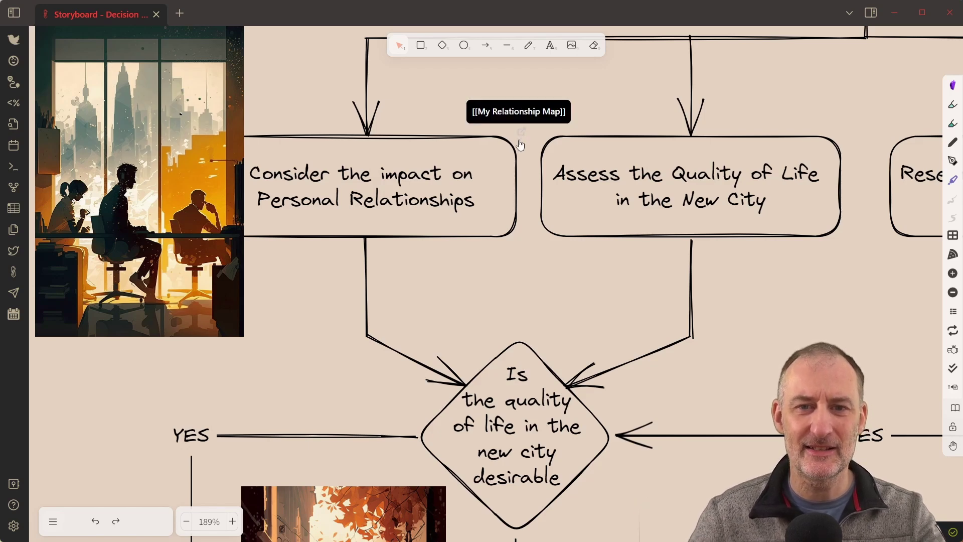
pyautogui.moveTo(525, 138)
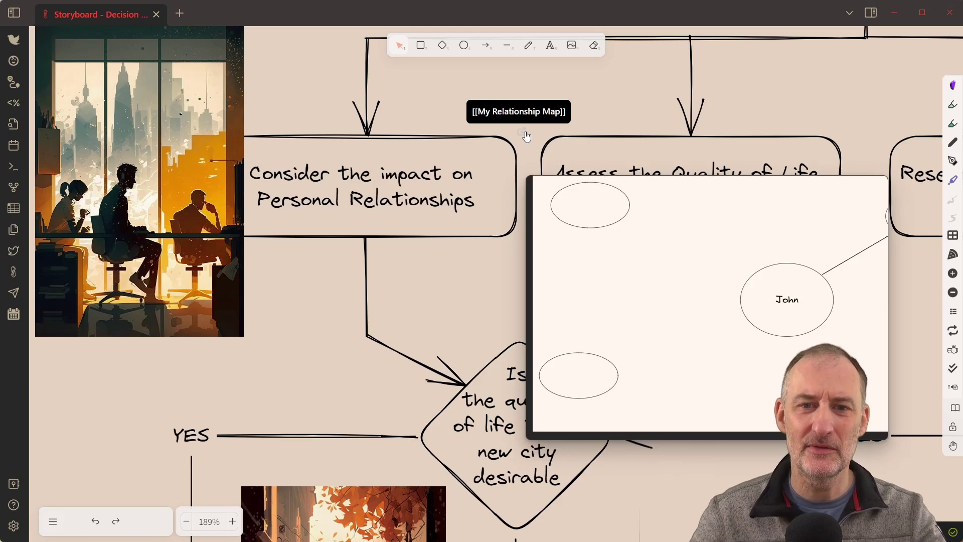
pyautogui.click(522, 137)
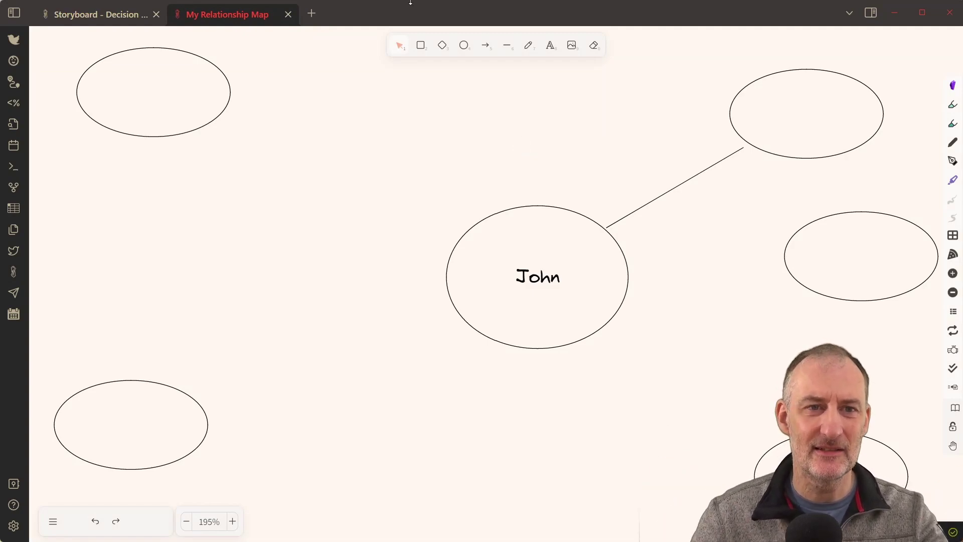
pyautogui.click(288, 14)
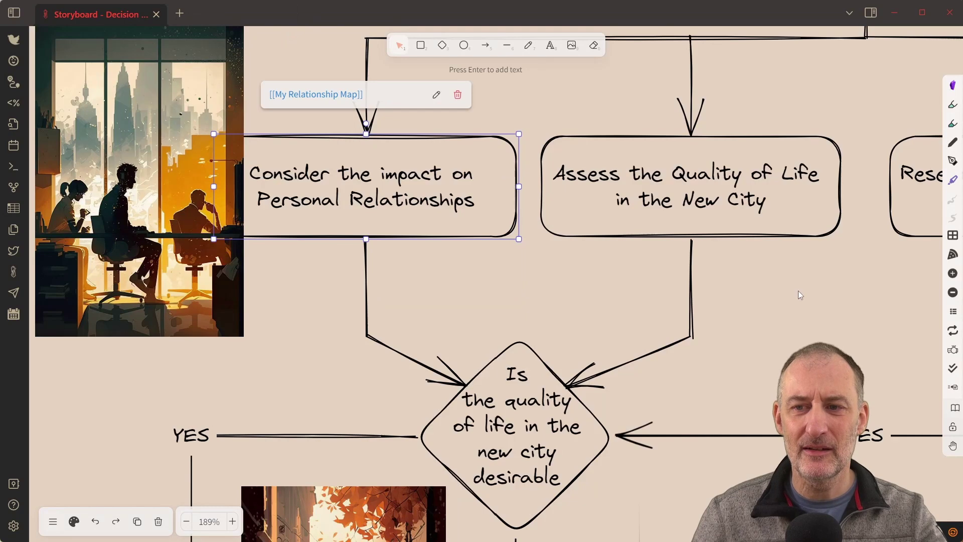
# Step: Link the Research Job Cost of Living box to [[cost of living in city xyz]] and follow the link
pyautogui.moveTo(798, 294); pyautogui.dragTo(77, 299)
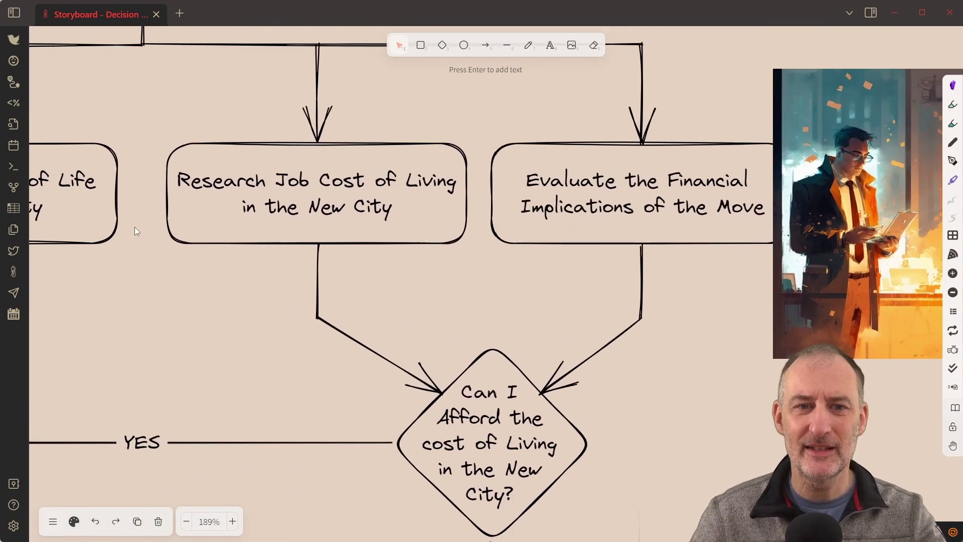
pyautogui.click(252, 191)
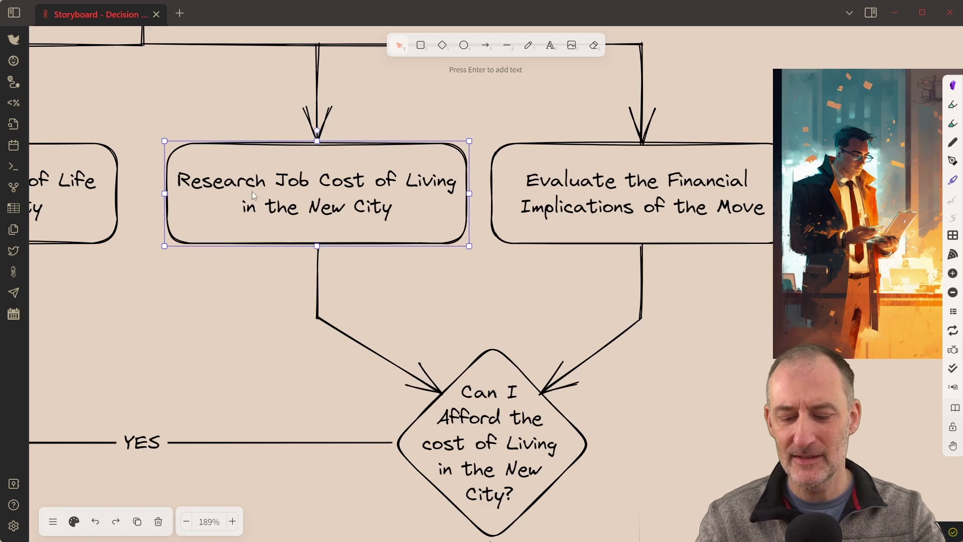
pyautogui.rightClick(295, 185)
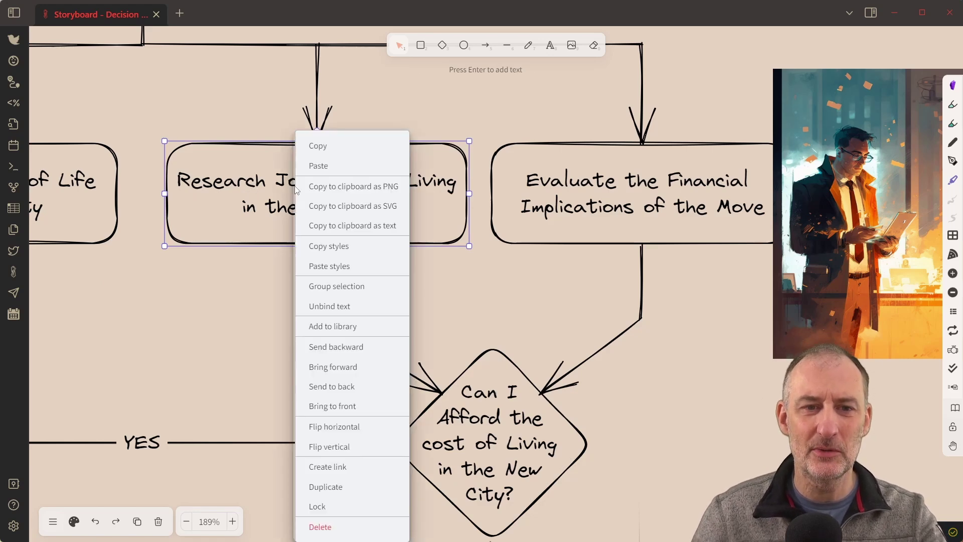
pyautogui.click(374, 467)
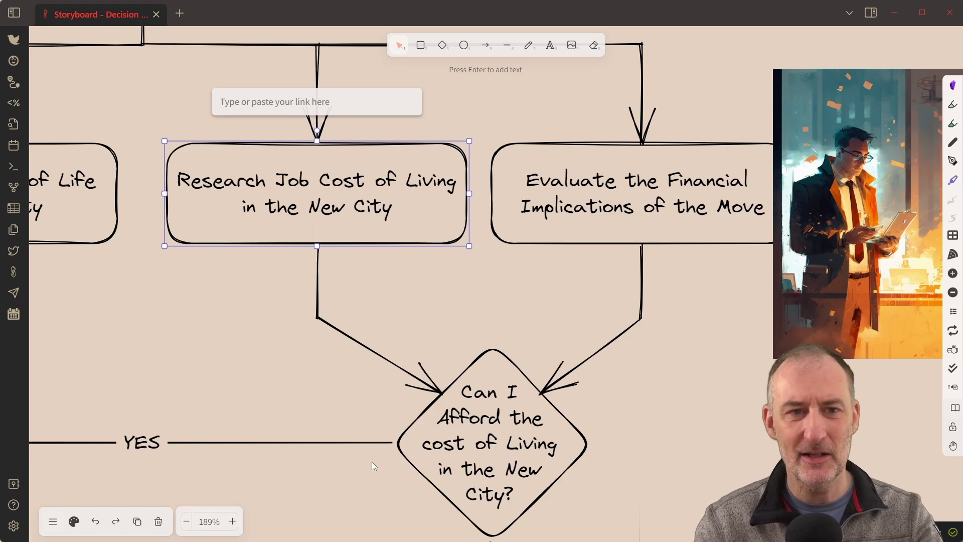
pyautogui.write('[[cost of livin')
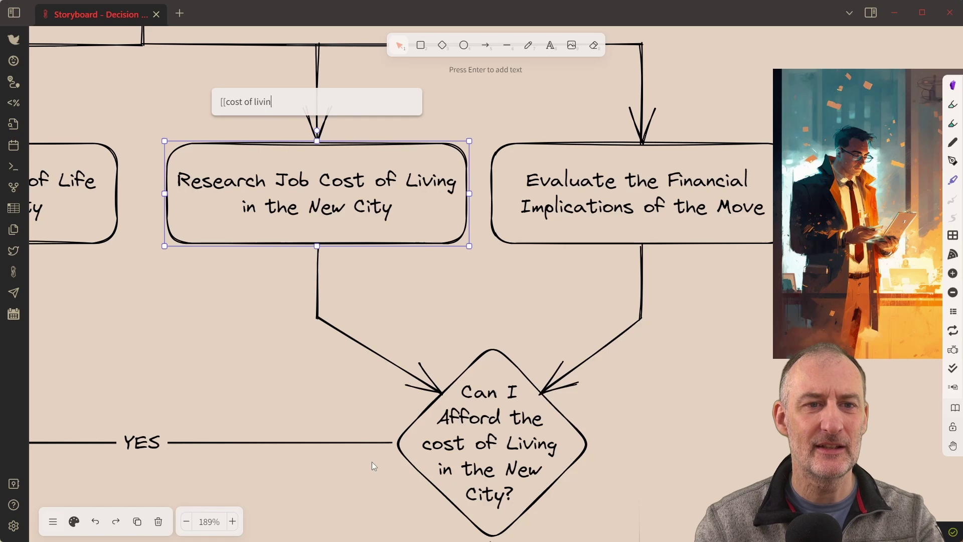
pyautogui.write('g in city xy')
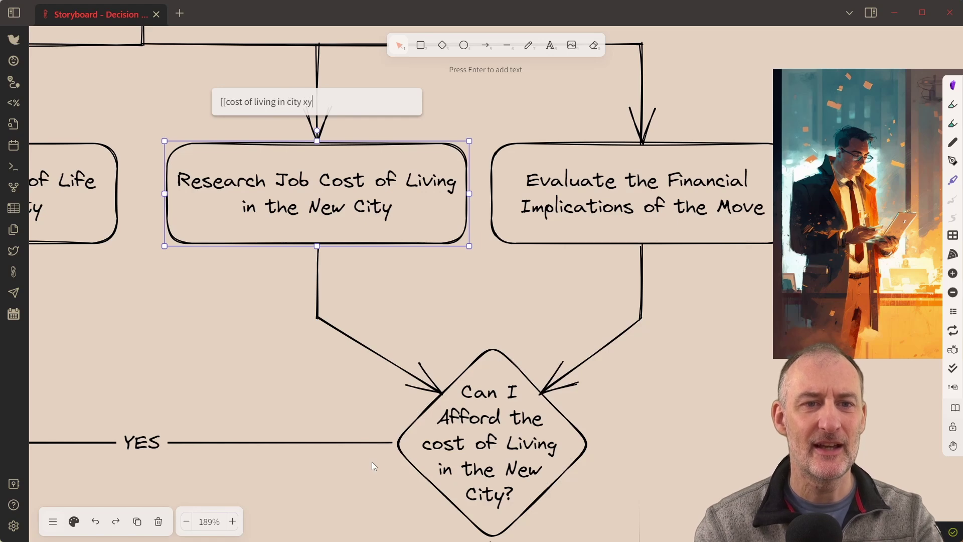
pyautogui.write('z]]')
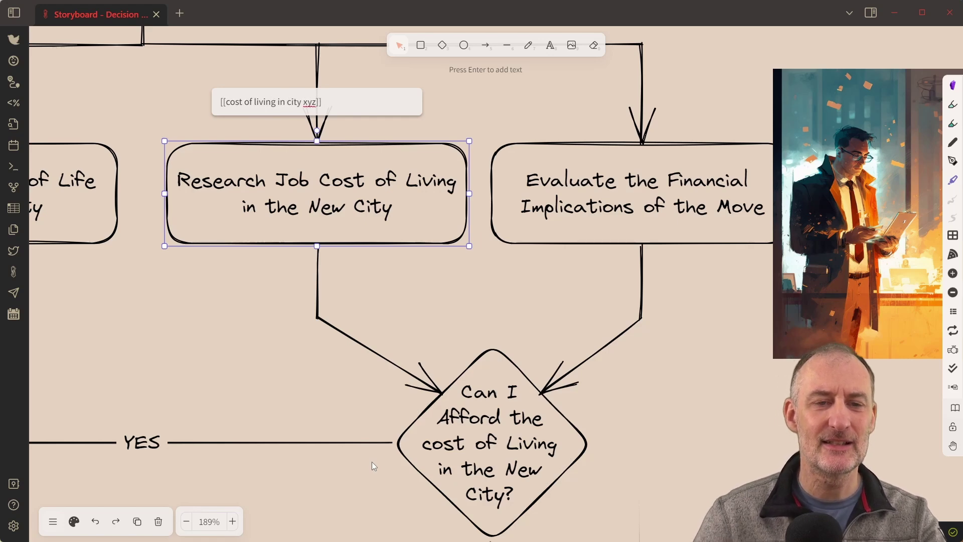
pyautogui.click(390, 295)
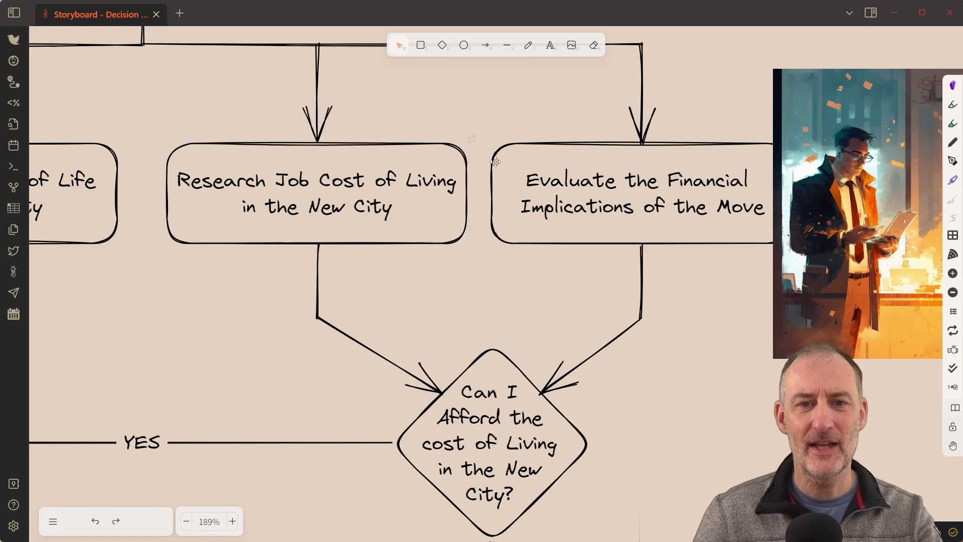
pyautogui.click(471, 137)
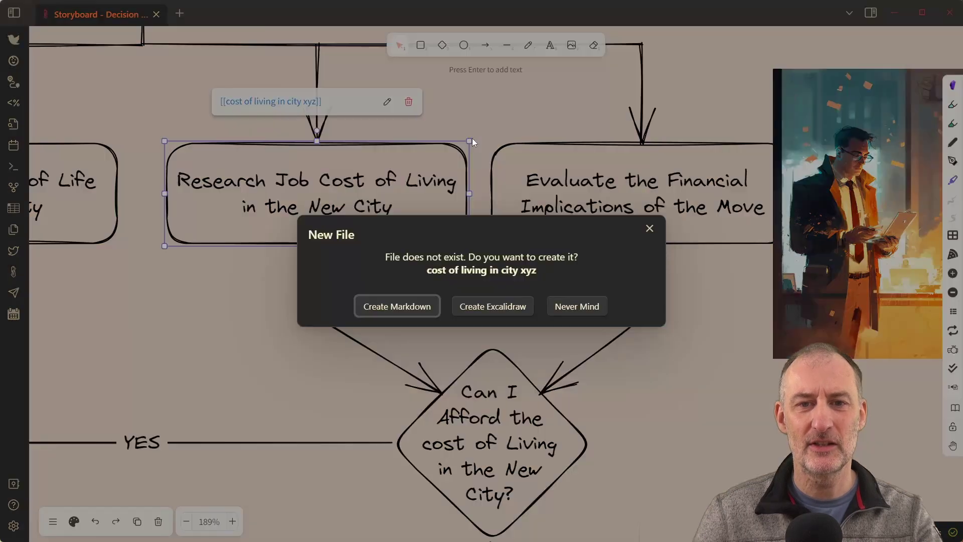
# Step: Create the note as Markdown and start a table headed 'expense type | cost'
pyautogui.click(399, 305)
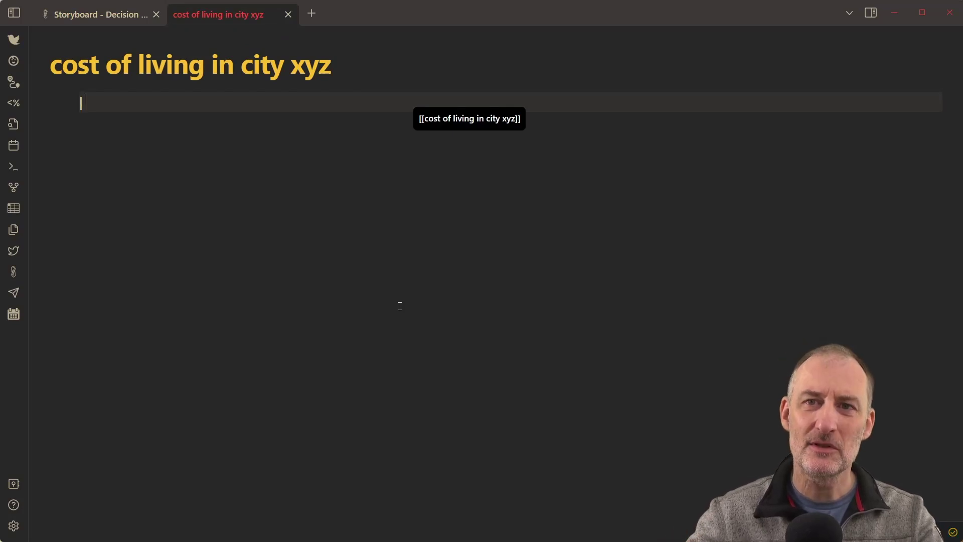
pyautogui.write('ex')
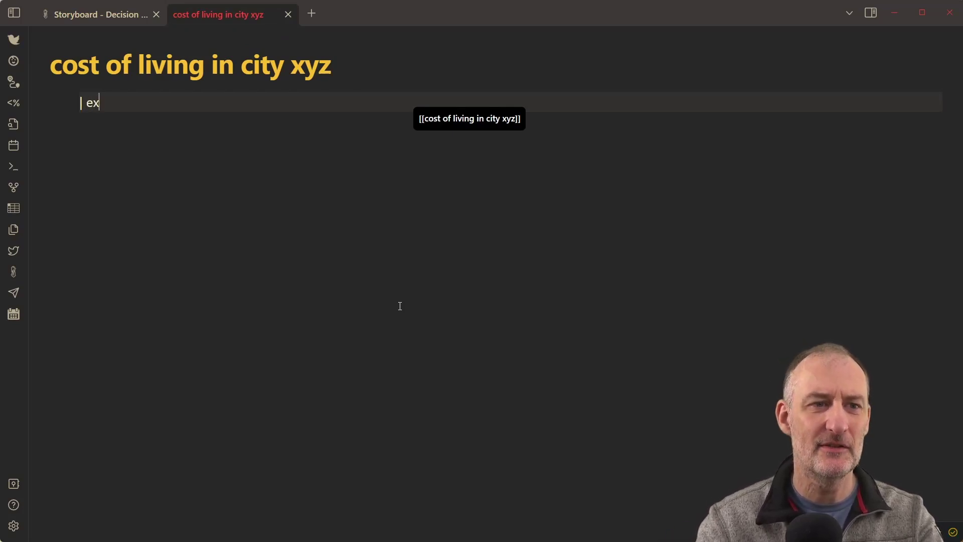
pyautogui.write('pense type | ')
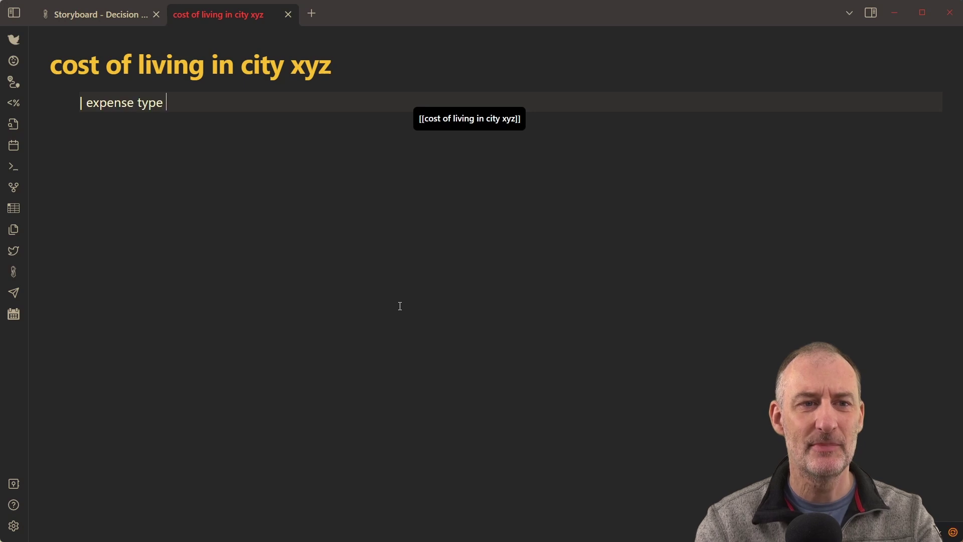
pyautogui.write('cost')
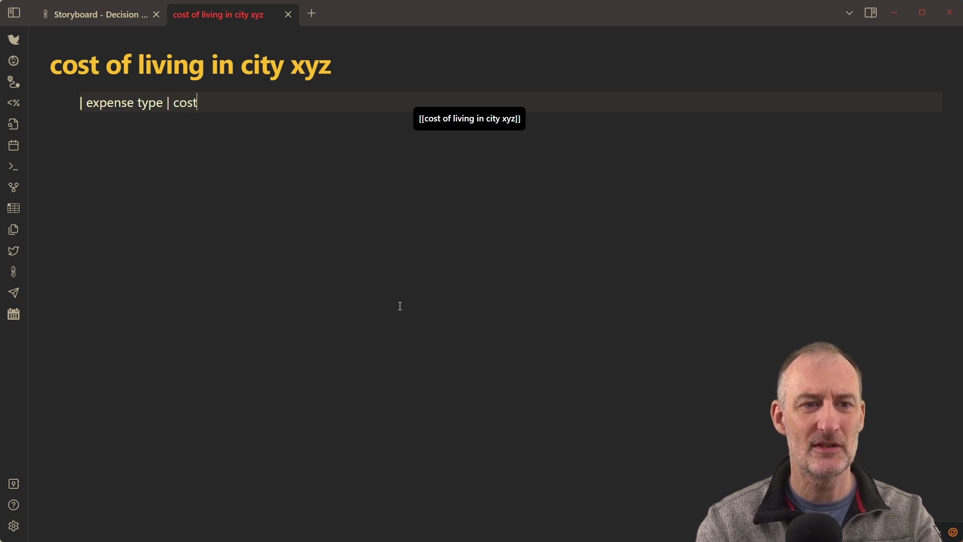
pyautogui.write(' w')
pyautogui.press('BackSpace')
pyautogui.write('|')
pyautogui.press('Return')
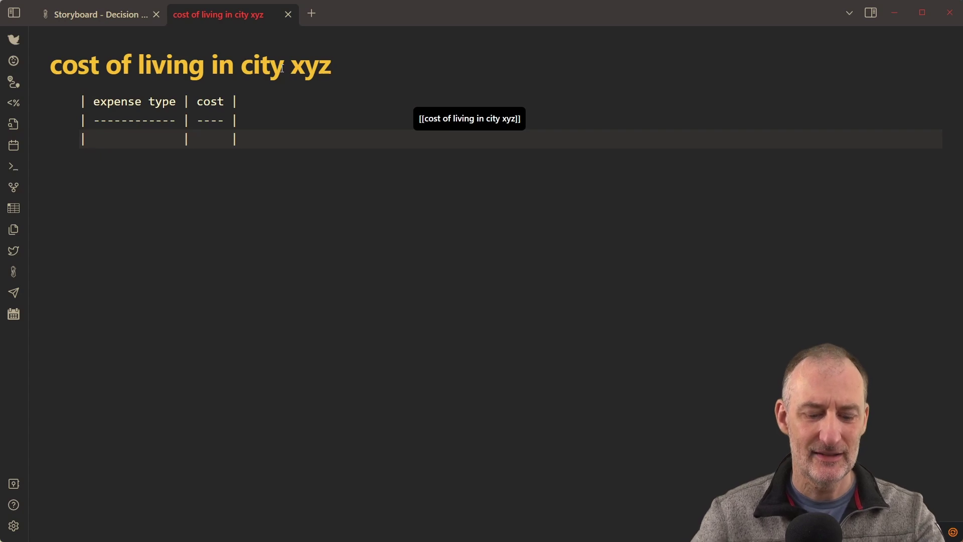
# Step: Back on the Storyboard, preview the cost-of-living link and zoom out to the whole flowchart
pyautogui.click(103, 6)
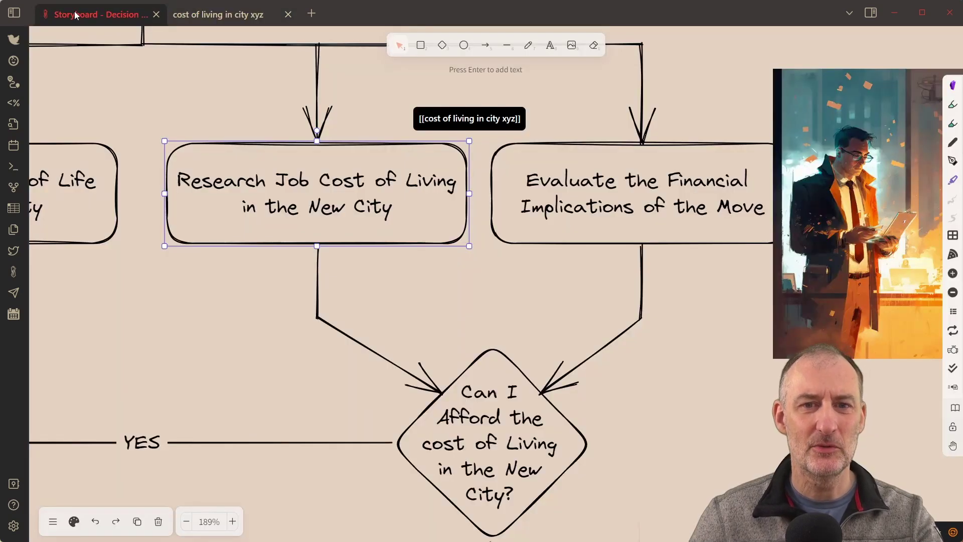
pyautogui.moveTo(470, 145)
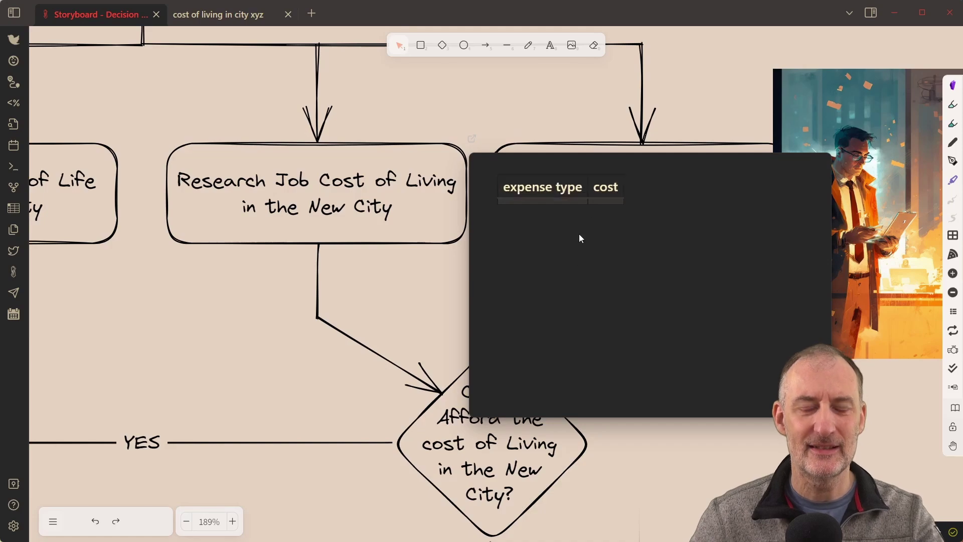
pyautogui.scroll(-8, 286, 278)
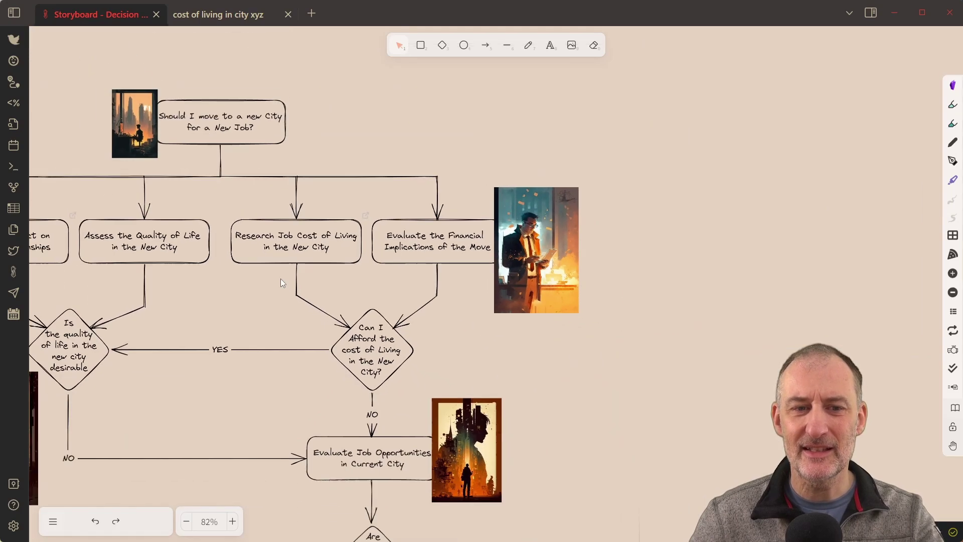
pyautogui.scroll(-6, 237, 288)
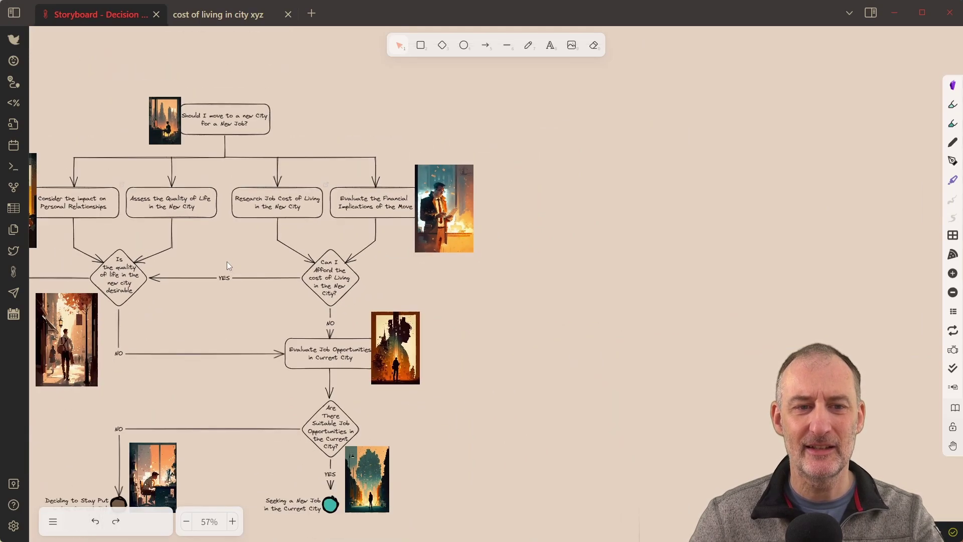
pyautogui.moveTo(227, 260); pyautogui.dragTo(465, 230)
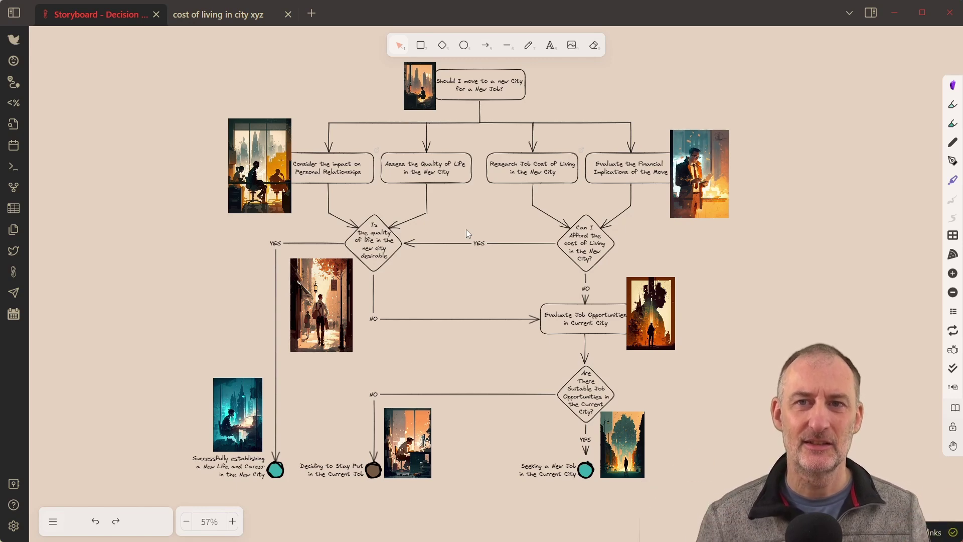
pyautogui.scroll(1, 565, 288)
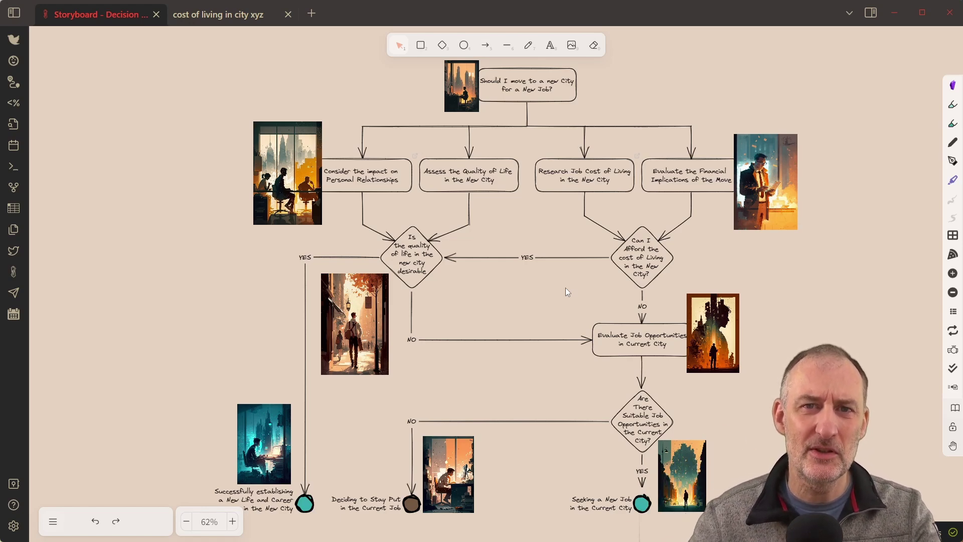
# Step: Place the Library's YES/NO slider beside the quality-of-life diamond with its marker leaning toward YES
pyautogui.scroll(4, 441, 281)
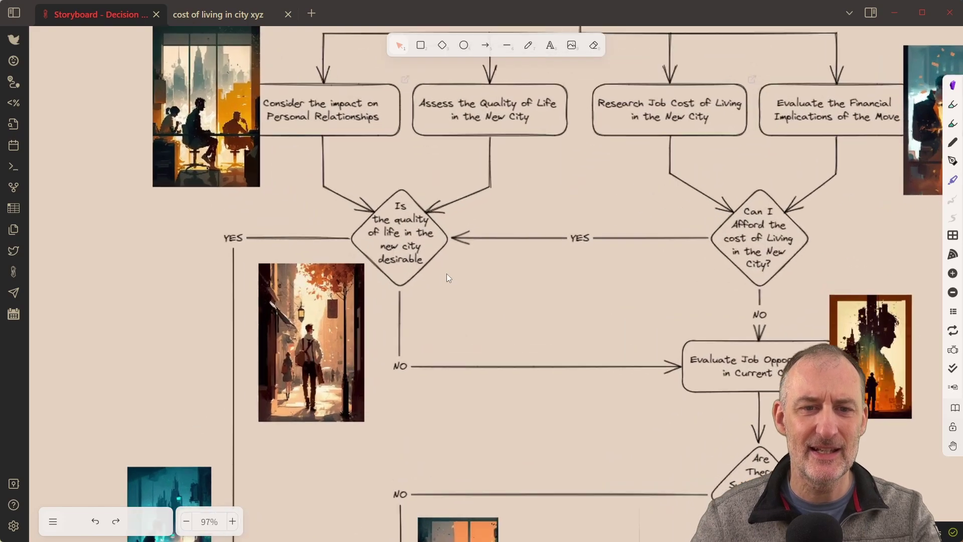
pyautogui.scroll(4, 446, 273)
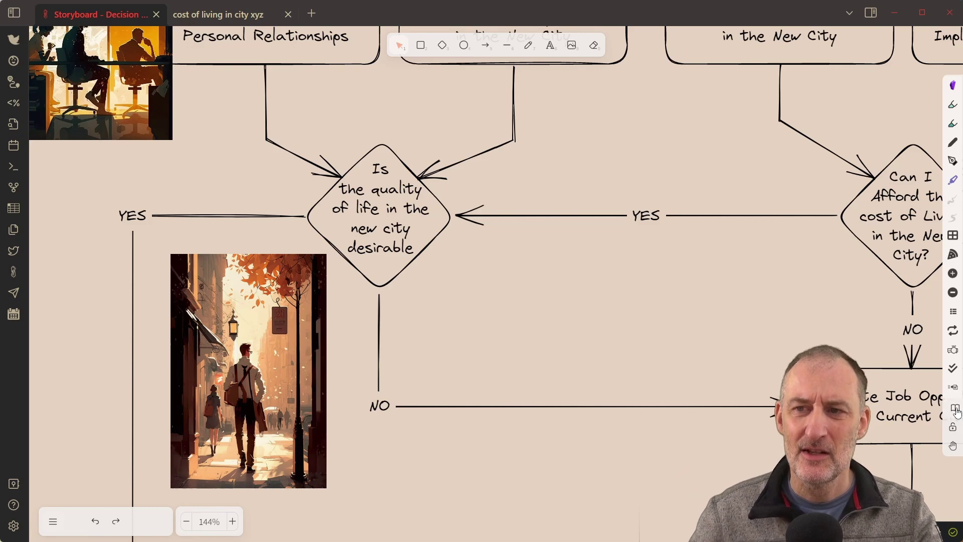
pyautogui.click(954, 409)
pyautogui.click(794, 137)
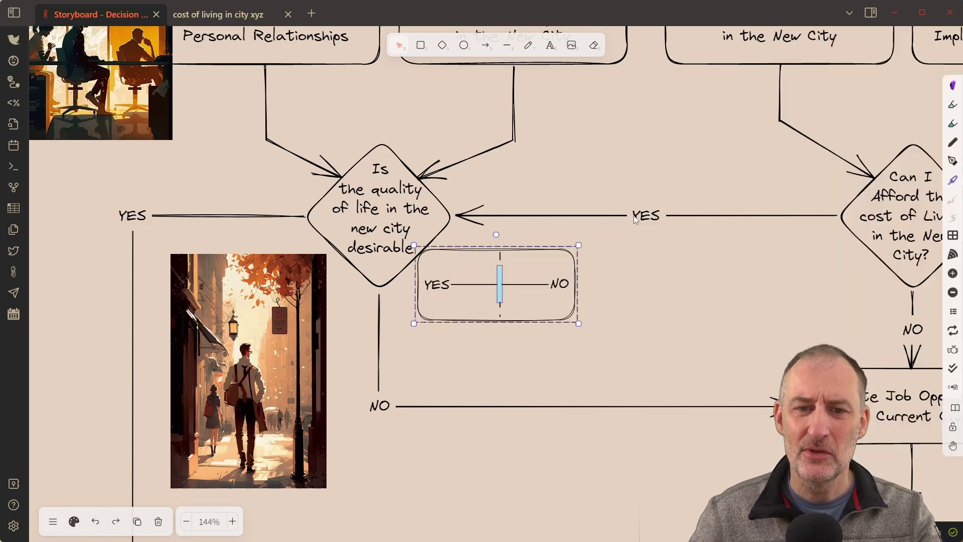
pyautogui.moveTo(509, 303); pyautogui.dragTo(526, 314)
pyautogui.click(543, 354)
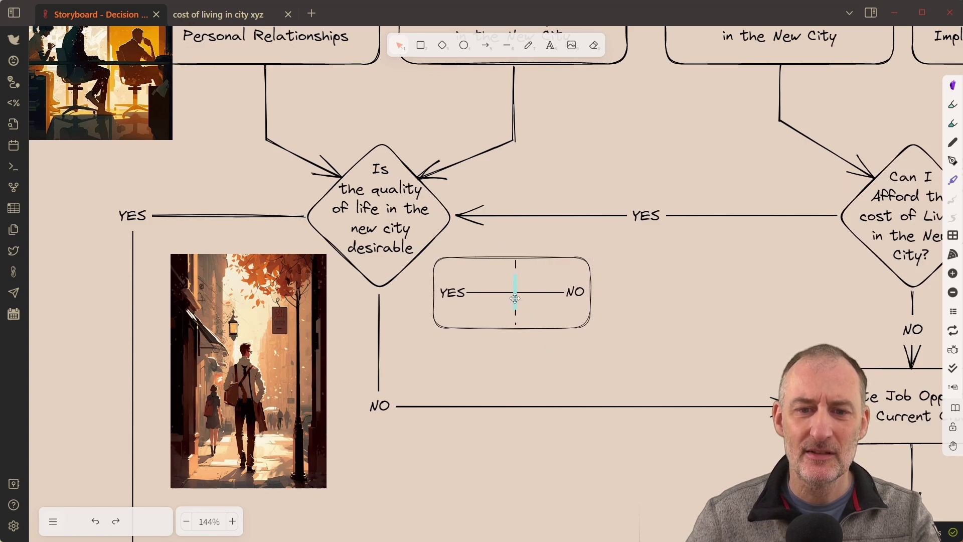
pyautogui.moveTo(514, 298); pyautogui.dragTo(471, 300)
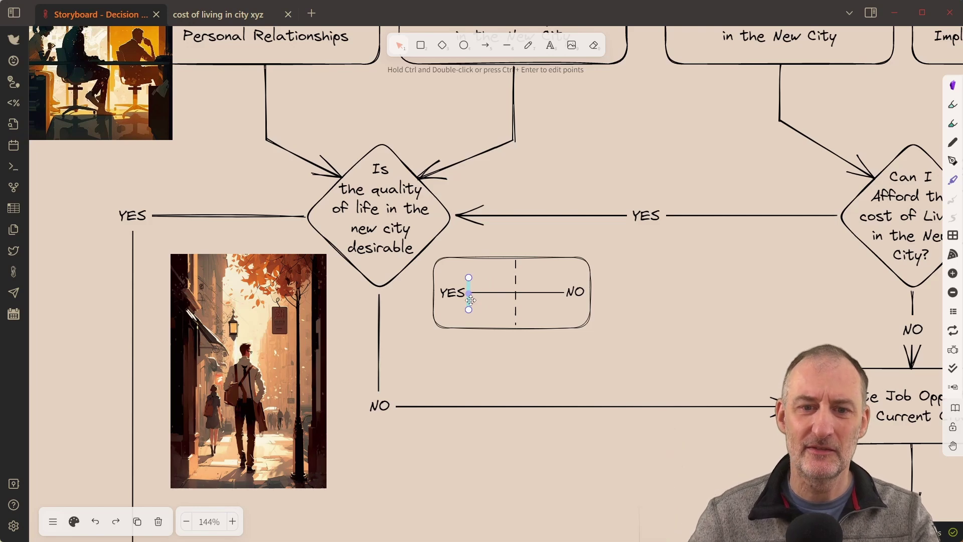
pyautogui.moveTo(469, 302); pyautogui.dragTo(493, 301)
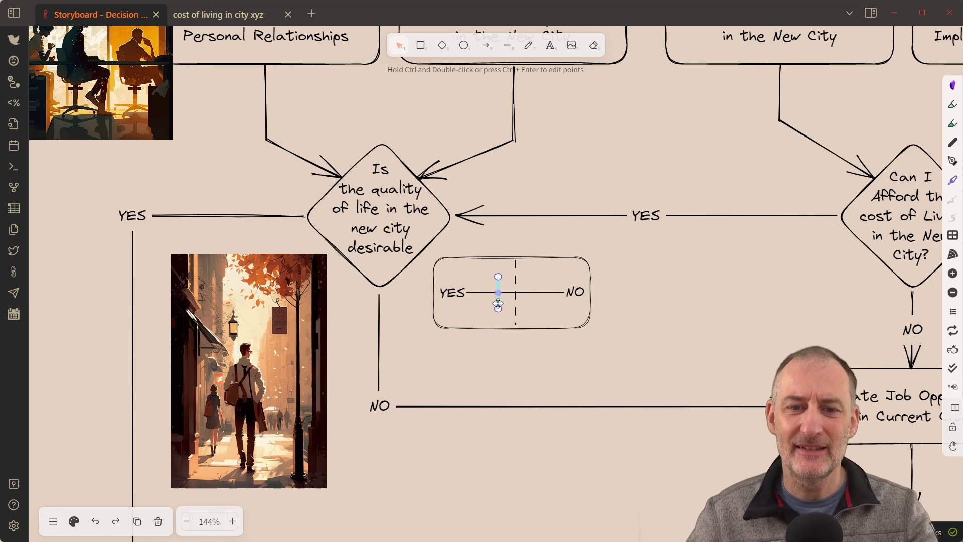
pyautogui.click(547, 353)
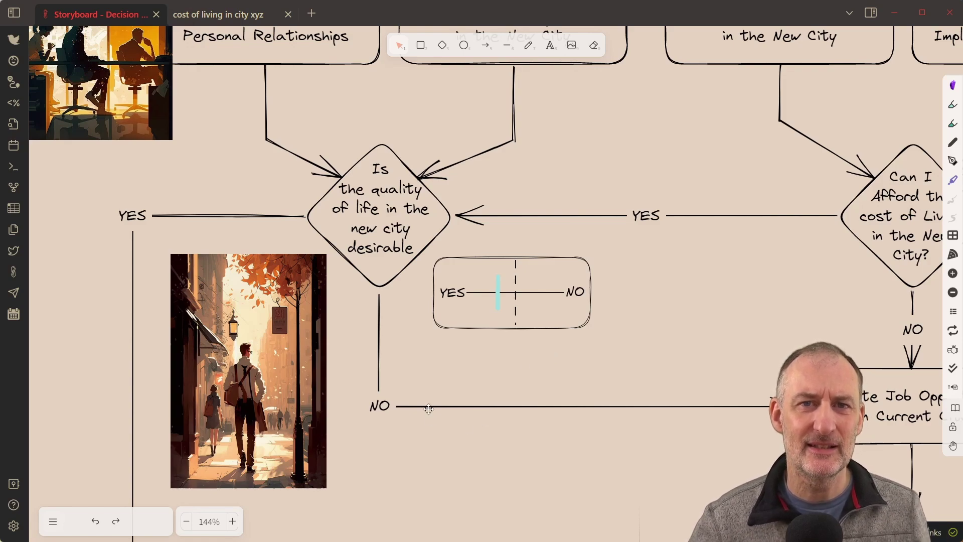
# Step: Add a yawning-face emoji below the stay-put outcome
pyautogui.scroll(-3, 429, 413)
pyautogui.scroll(-7, 429, 413)
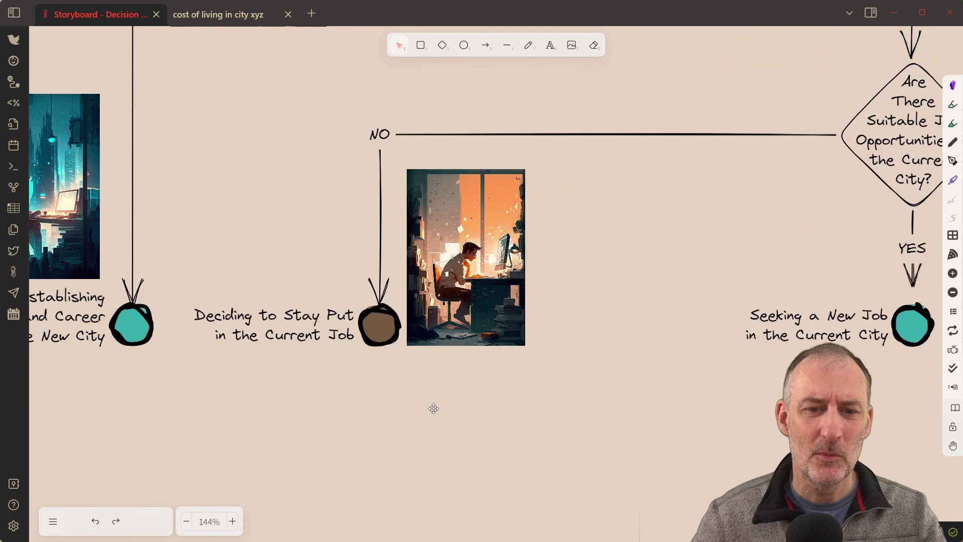
pyautogui.moveTo(344, 411); pyautogui.dragTo(640, 374)
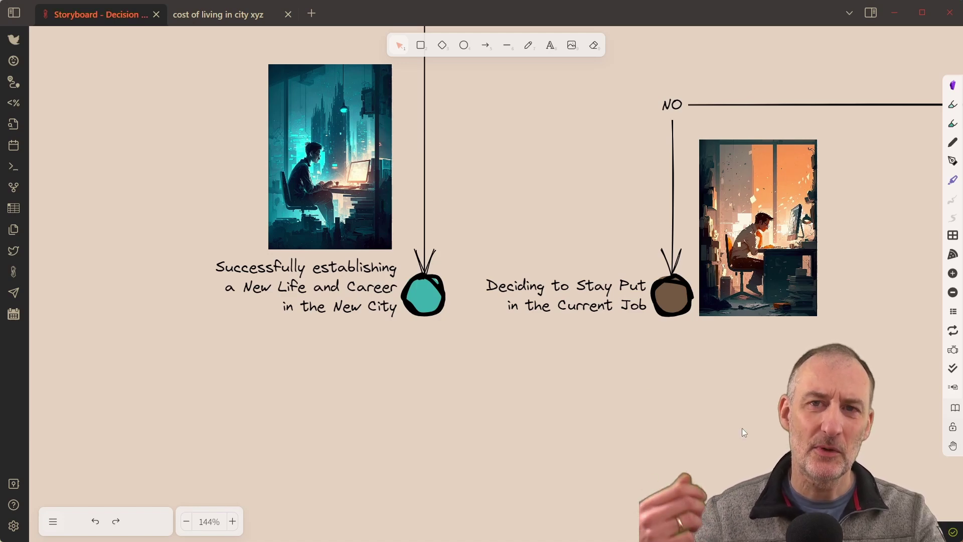
pyautogui.doubleClick(669, 360)
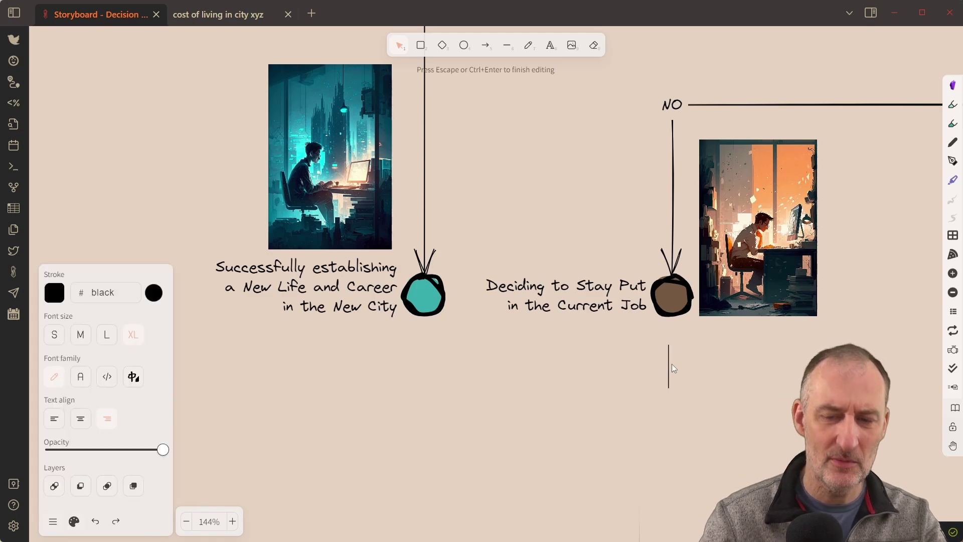
pyautogui.press('super+period')
pyautogui.write('ya')
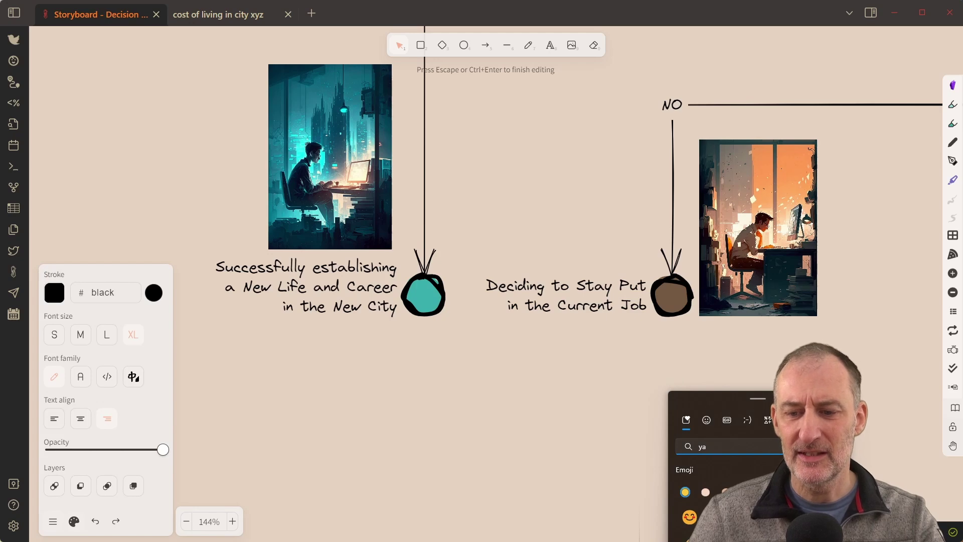
pyautogui.click(746, 516)
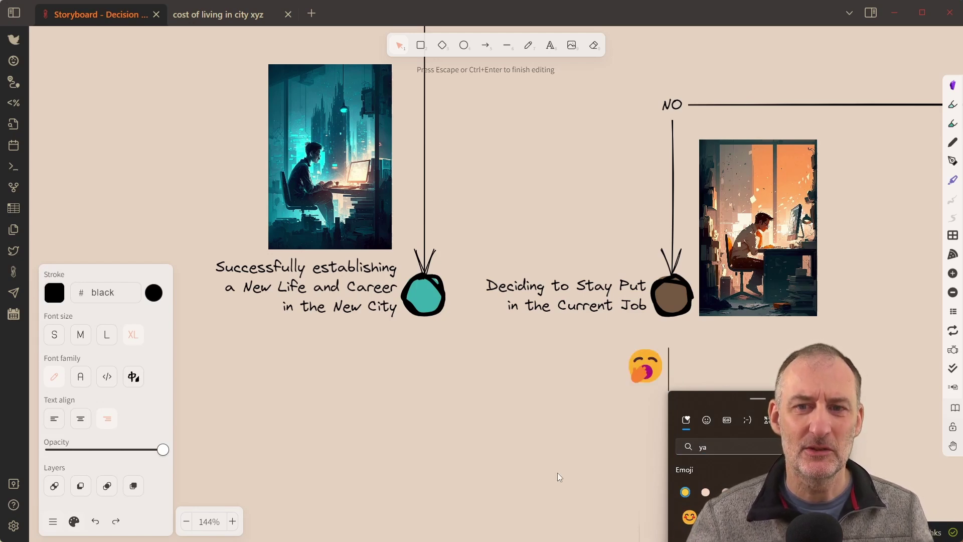
pyautogui.press('Escape')
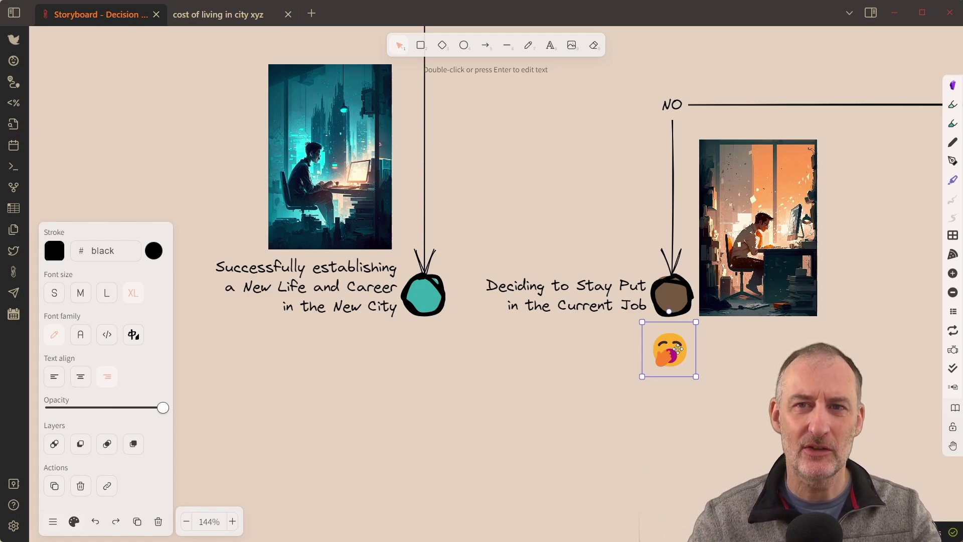
# Step: Add an anxious-face-with-sweat emoji below the new-city outcome
pyautogui.doubleClick(404, 355)
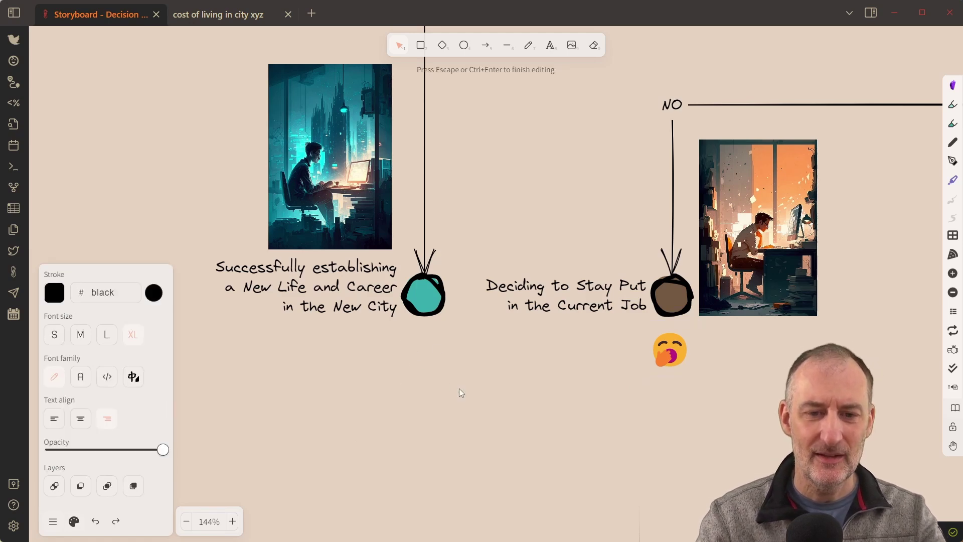
pyautogui.press('super+period')
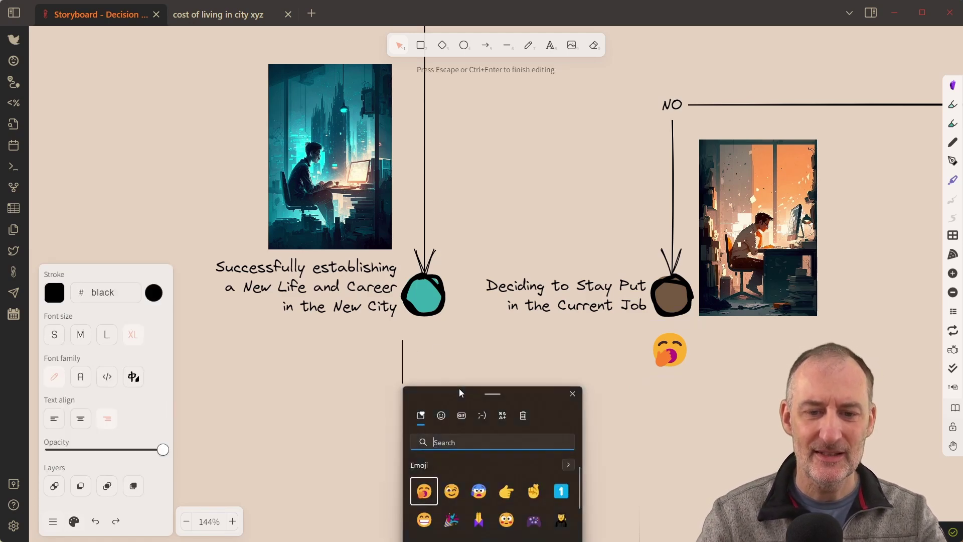
pyautogui.click(486, 492)
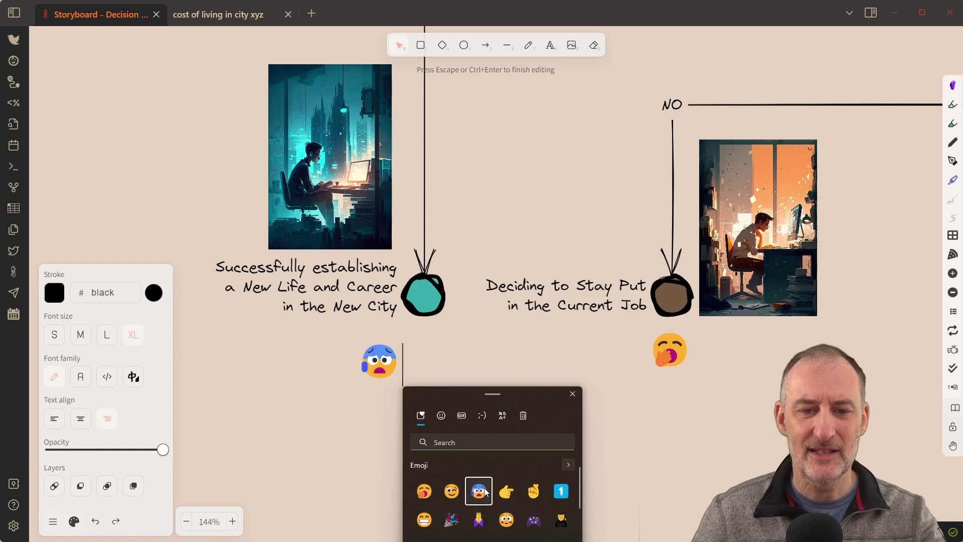
pyautogui.press('Escape')
pyautogui.press('Escape')
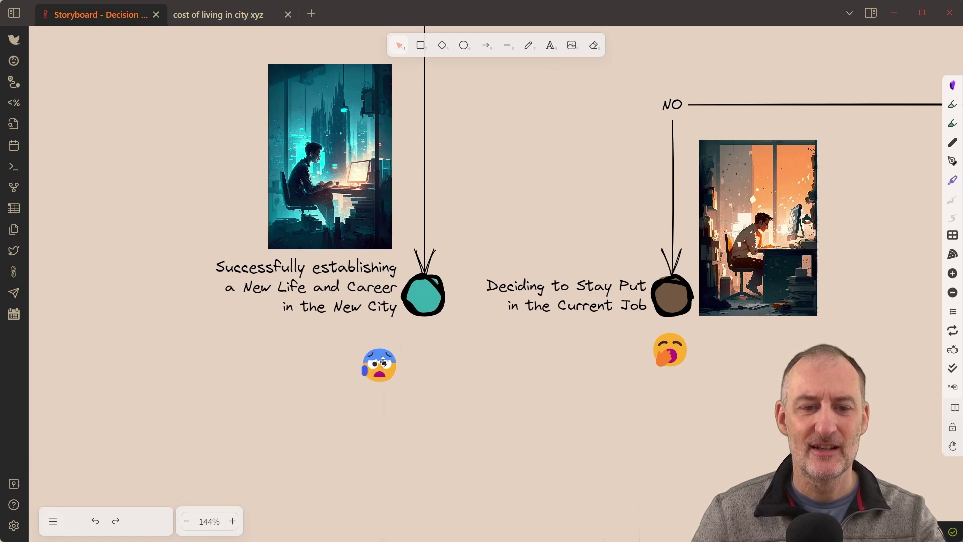
pyautogui.hscroll(10, 475, 389)
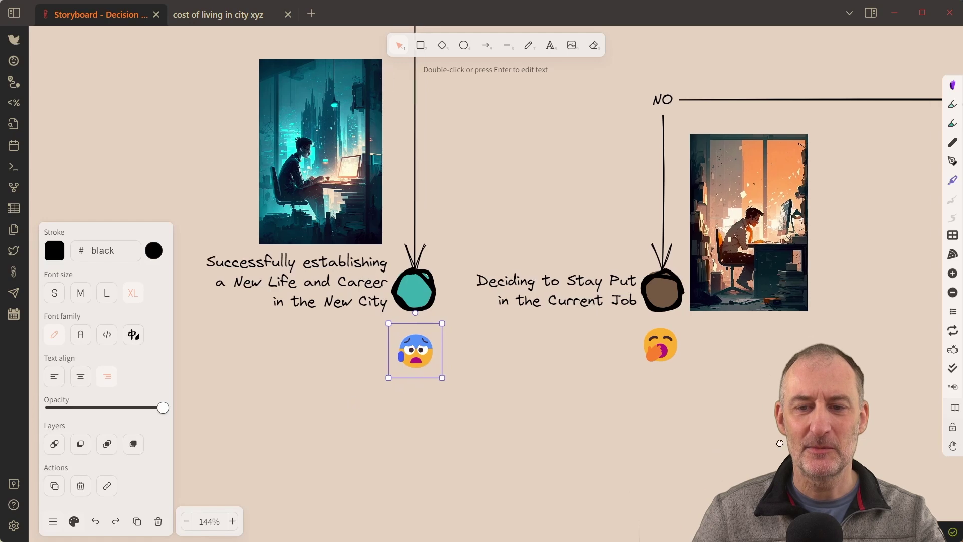
pyautogui.click(606, 330)
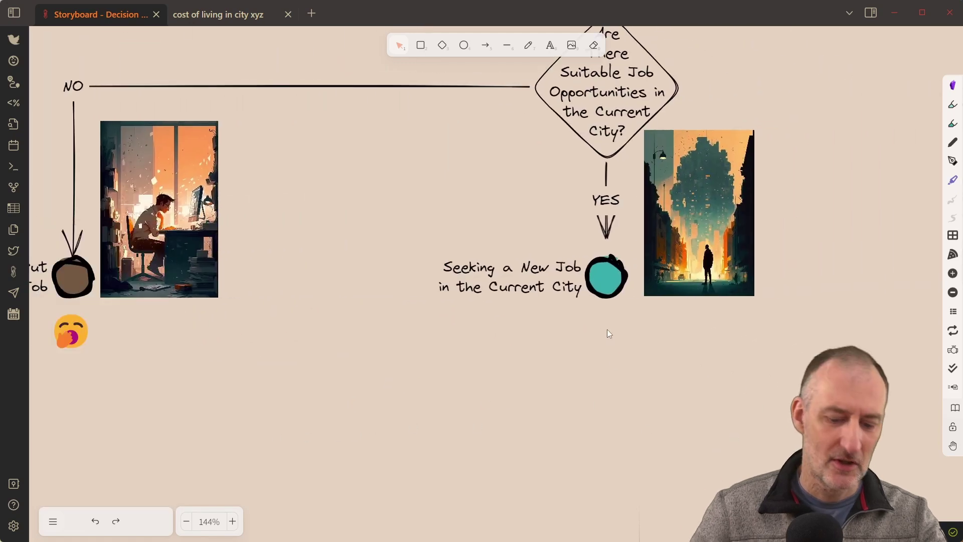
pyautogui.press('super+period')
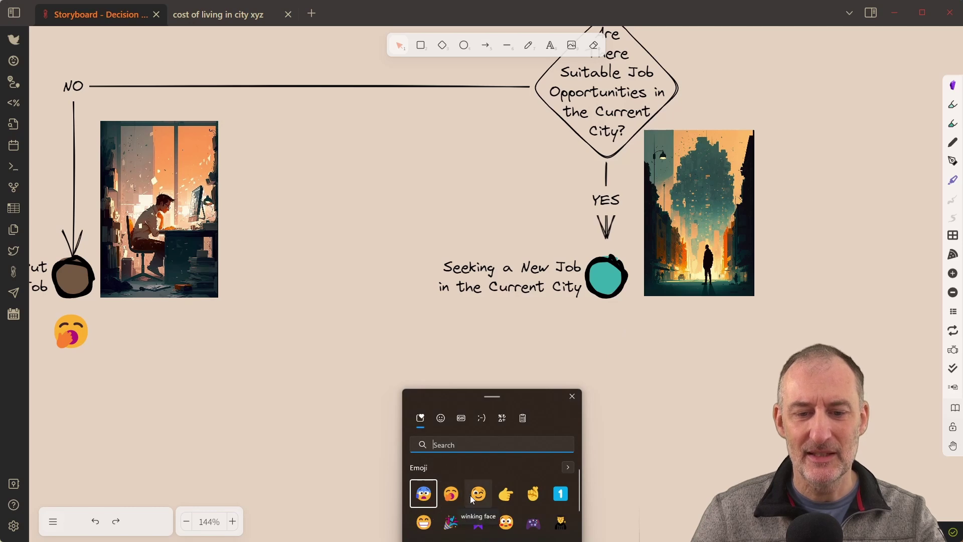
pyautogui.click(606, 418)
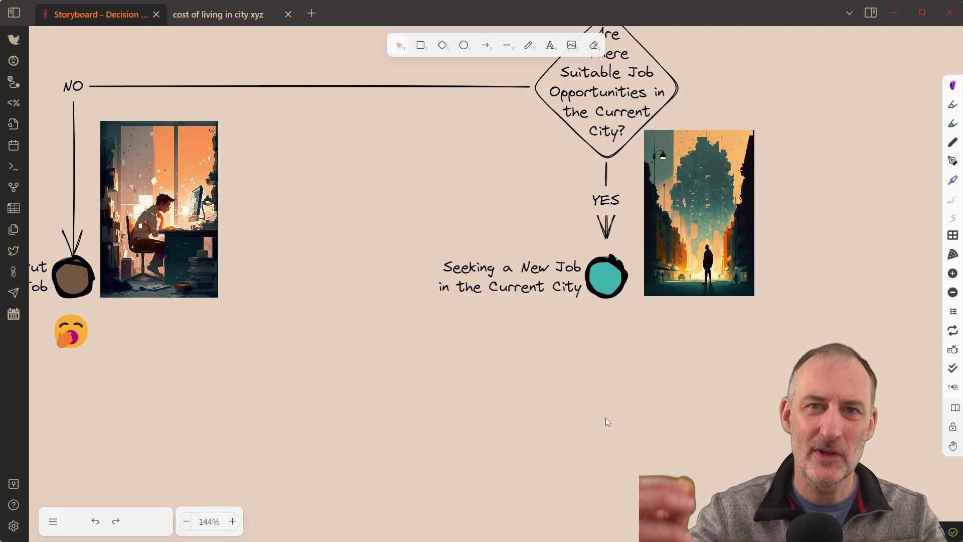
# Step: Search Emojipedia for 'relieved' to reach the Relieved Face page, then return to Obsidian
pyautogui.hotkey('alt', 'Tab')
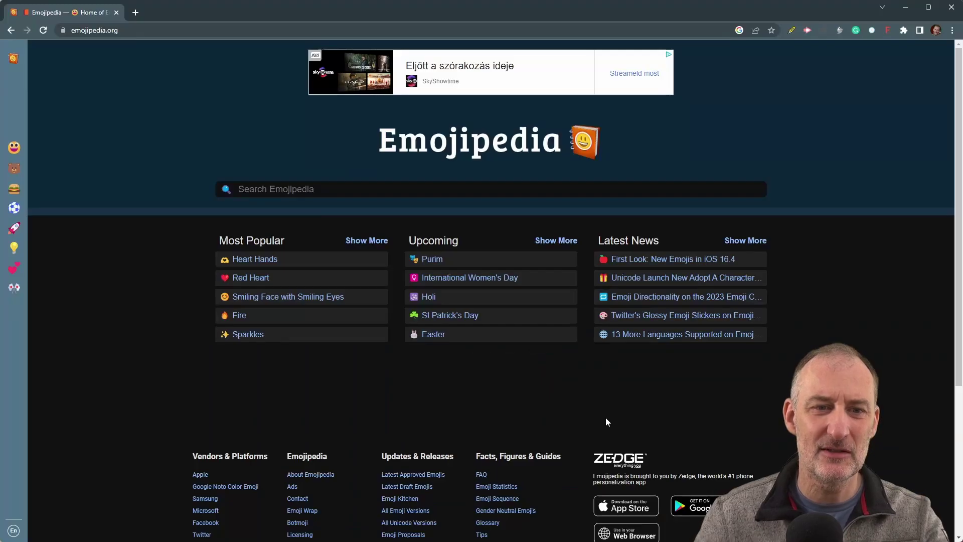
pyautogui.click(405, 190)
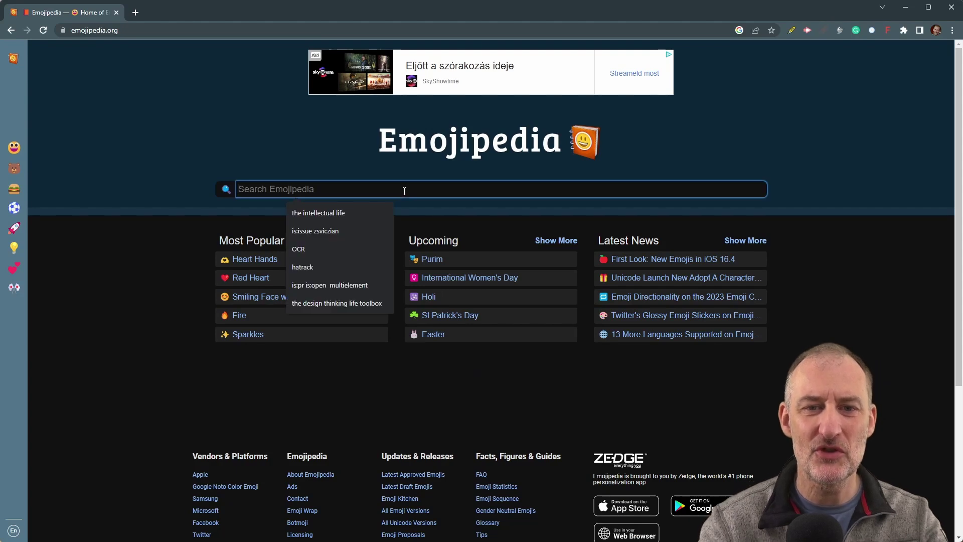
pyautogui.write('relieved')
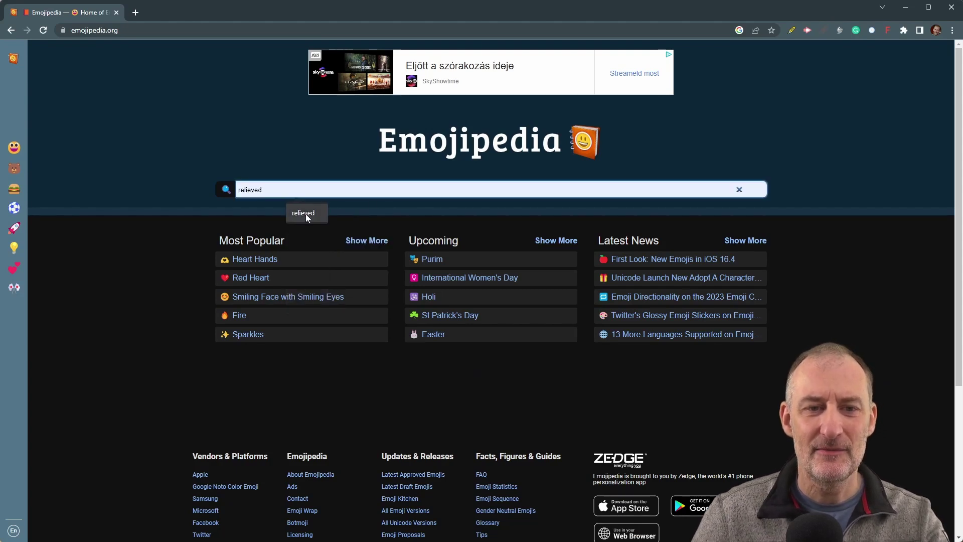
pyautogui.click(305, 213)
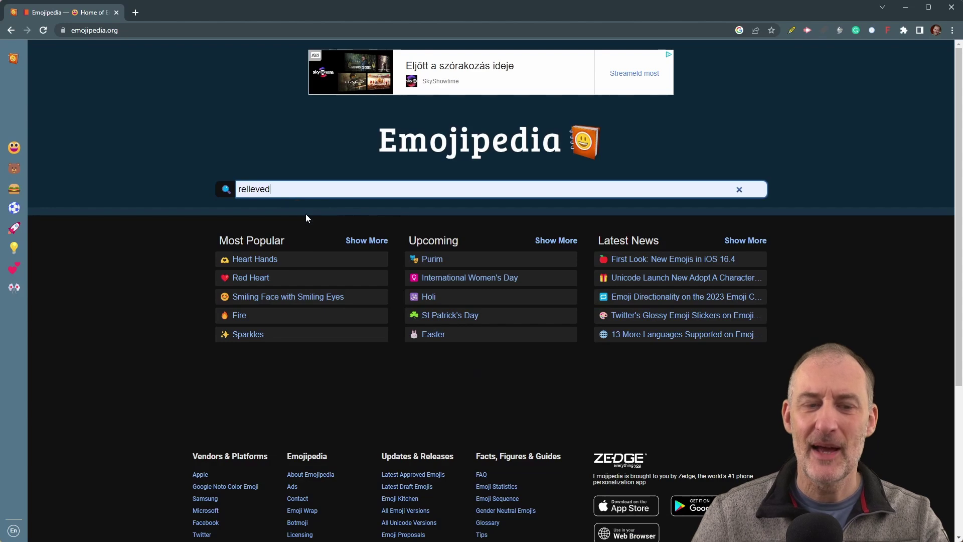
pyautogui.press('Return')
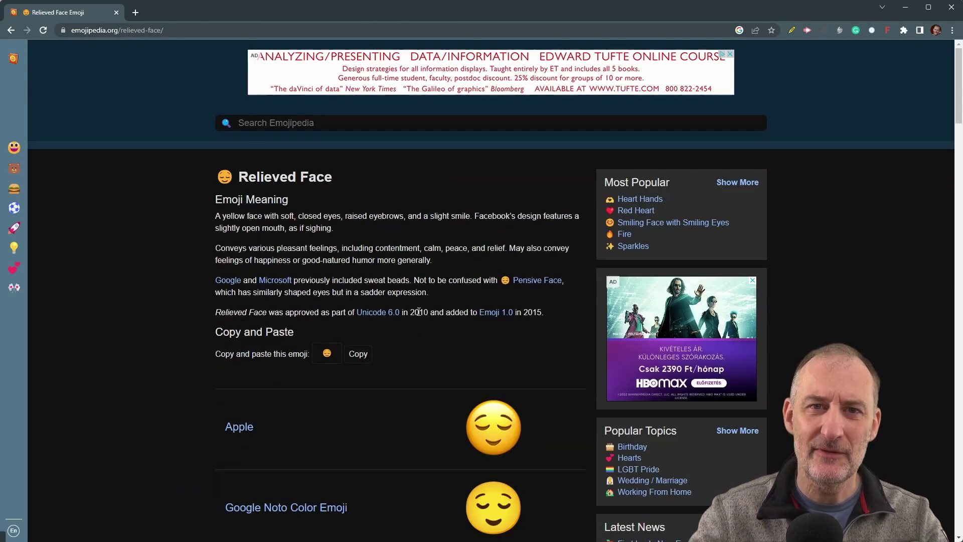
pyautogui.hotkey('alt', 'Tab')
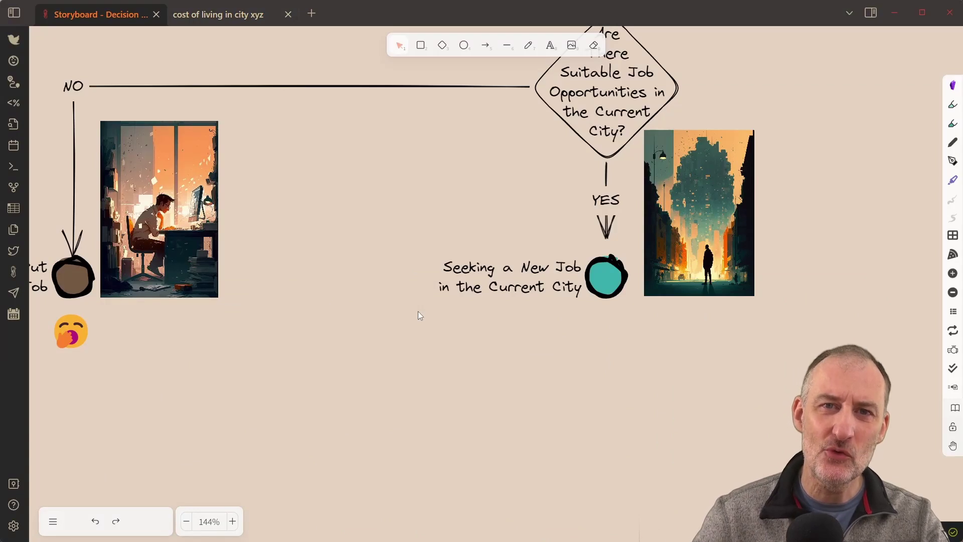
# Step: Paste the relieved-face emoji as text and position it directly beneath the Seeking a New Job in the Current City circle
pyautogui.doubleClick(595, 347)
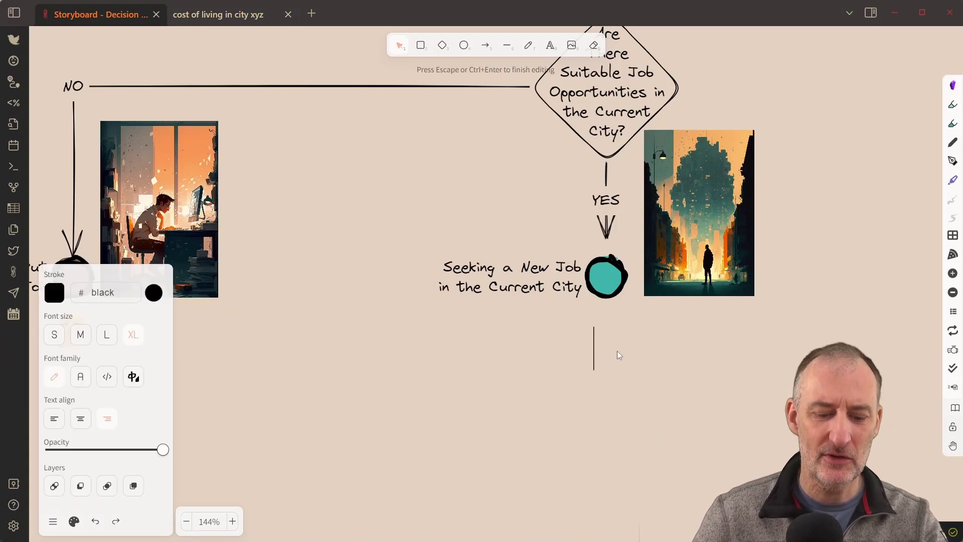
pyautogui.write('😌')
pyautogui.click(616, 384)
pyautogui.moveTo(574, 357); pyautogui.dragTo(603, 342)
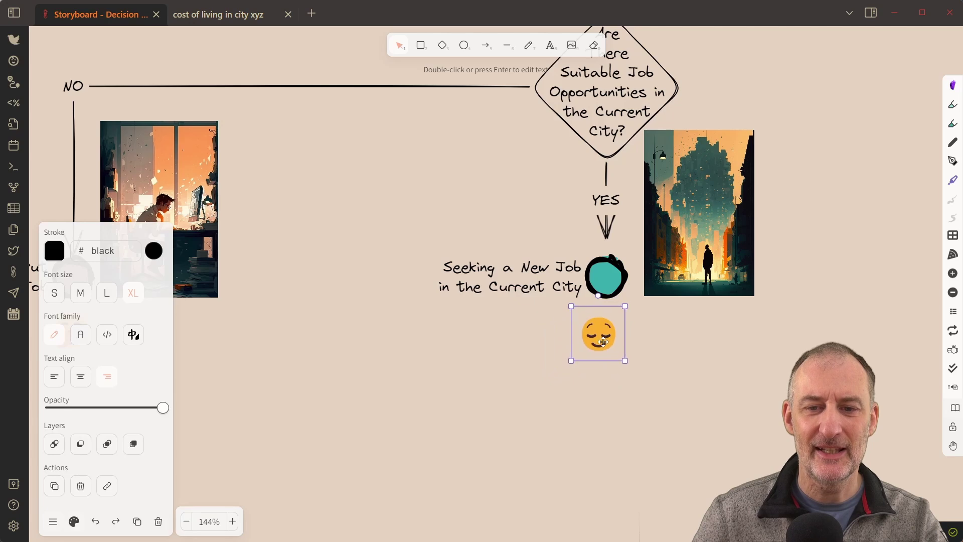
pyautogui.click(506, 363)
pyautogui.keyDown('ctrl'); pyautogui.scroll(-5, 451, 353); pyautogui.keyUp('ctrl')
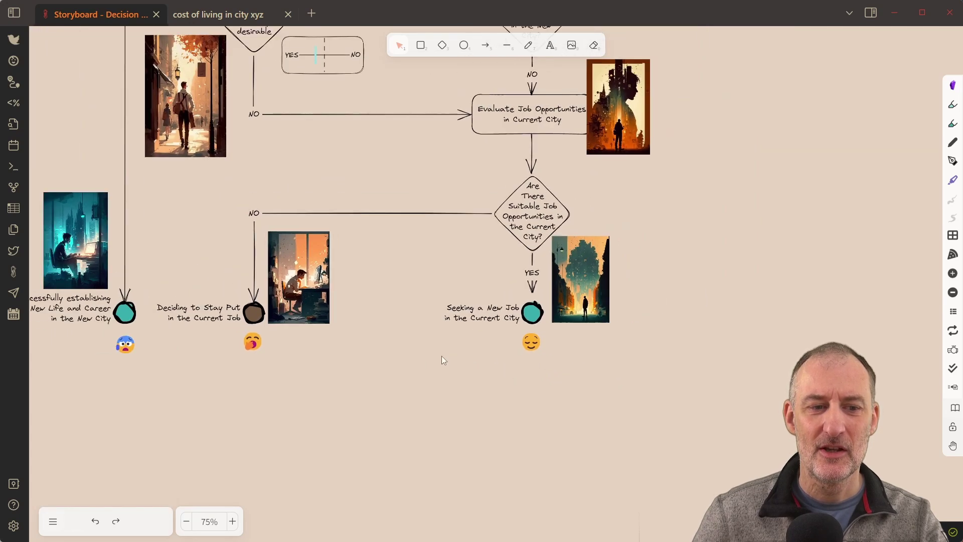
pyautogui.keyDown('ctrl'); pyautogui.scroll(-5, 442, 360); pyautogui.keyUp('ctrl')
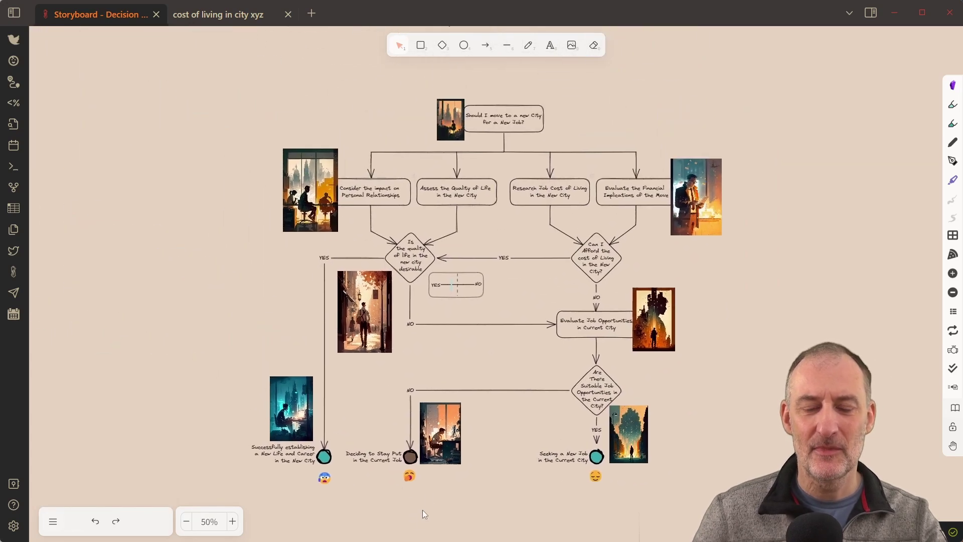